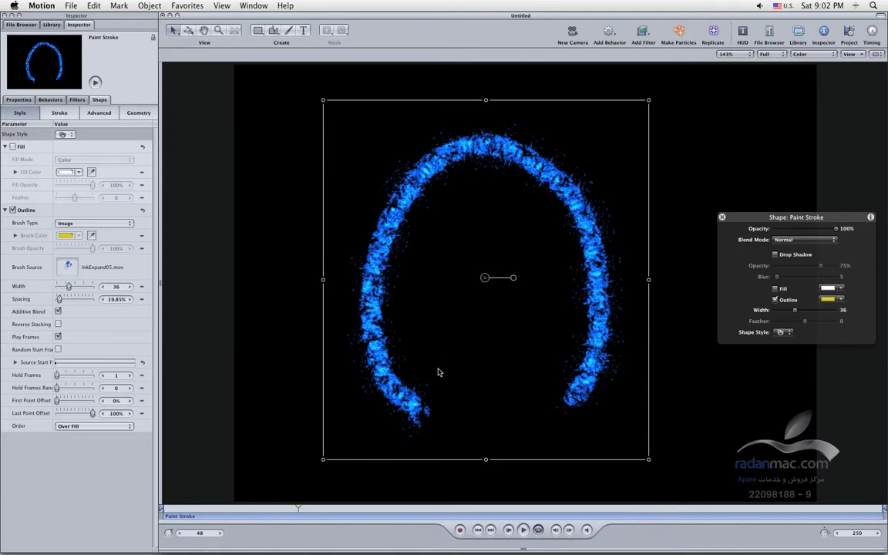
Add a new camera, switch the existing 2D groups to 3D, and orbit the view to see the stroke at an angle
left_click(572, 34)
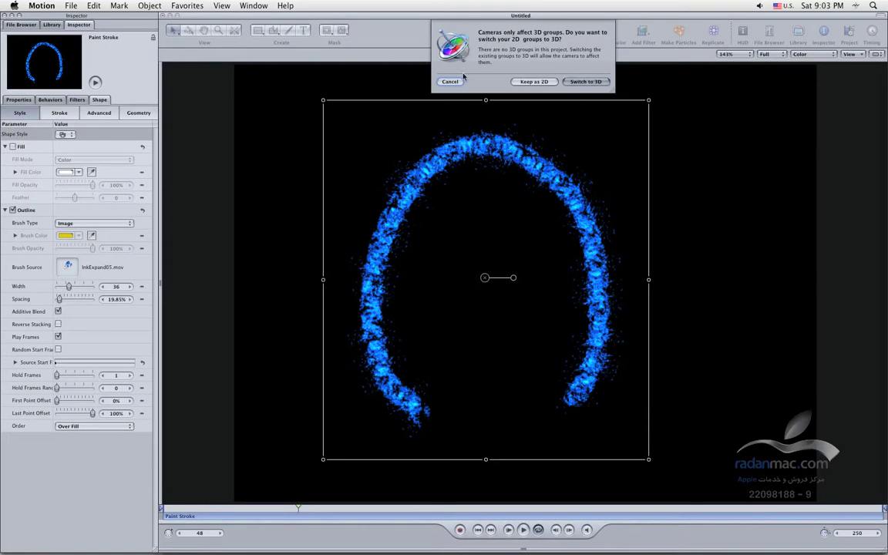
left_click(587, 82)
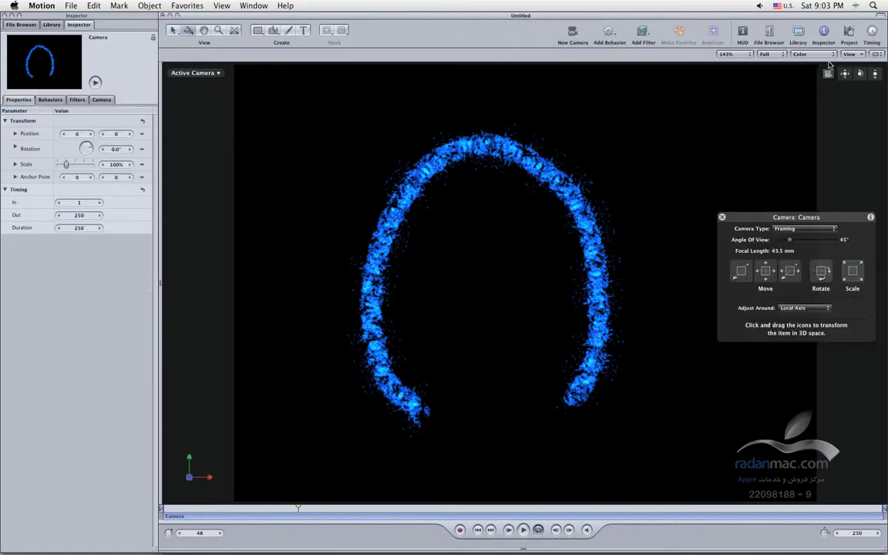
left_click_drag(859, 73, 568, 149)
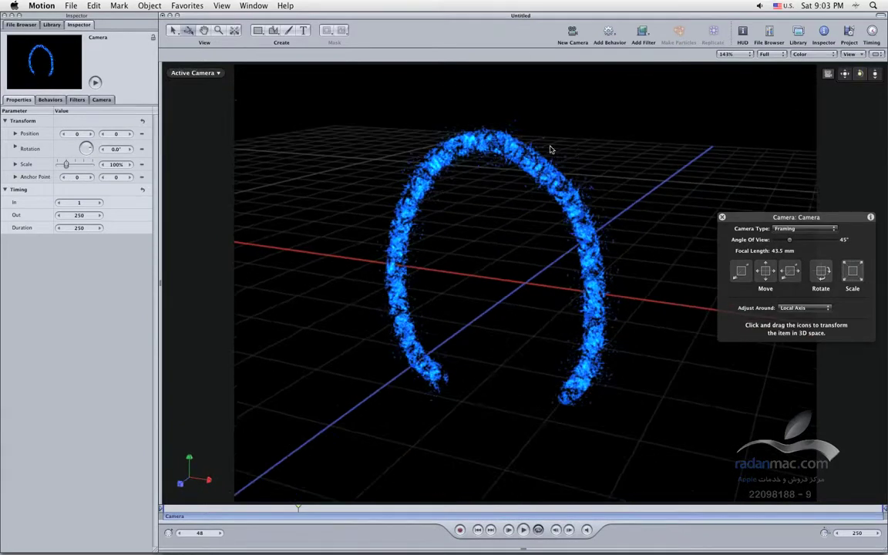
Compare the paint stroke's outline with Additive Blend on and off, leaving it on, and reduce the brush spacing to 12%
left_click(406, 143)
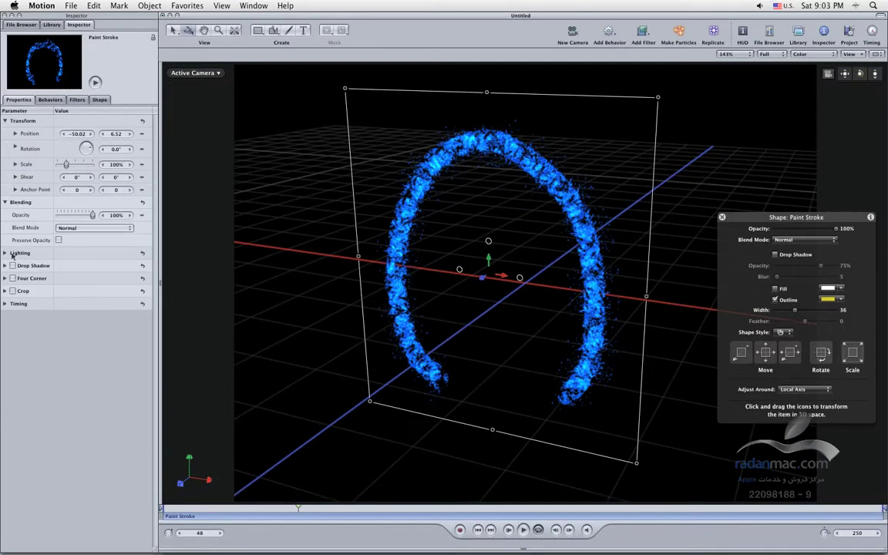
left_click(99, 99)
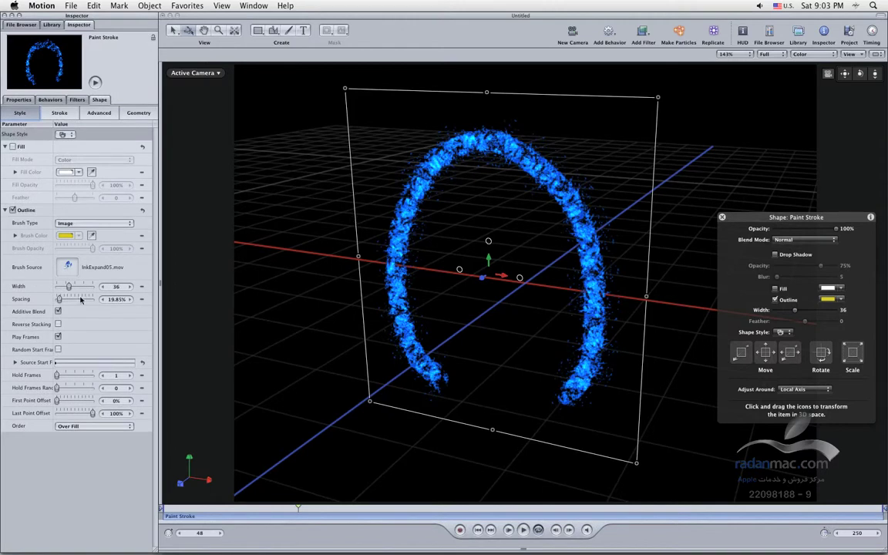
left_click(58, 311)
left_click(58, 311)
left_click(58, 311)
left_click(57, 311)
left_click(58, 311)
left_click(57, 311)
left_click_drag(60, 298, 57, 299)
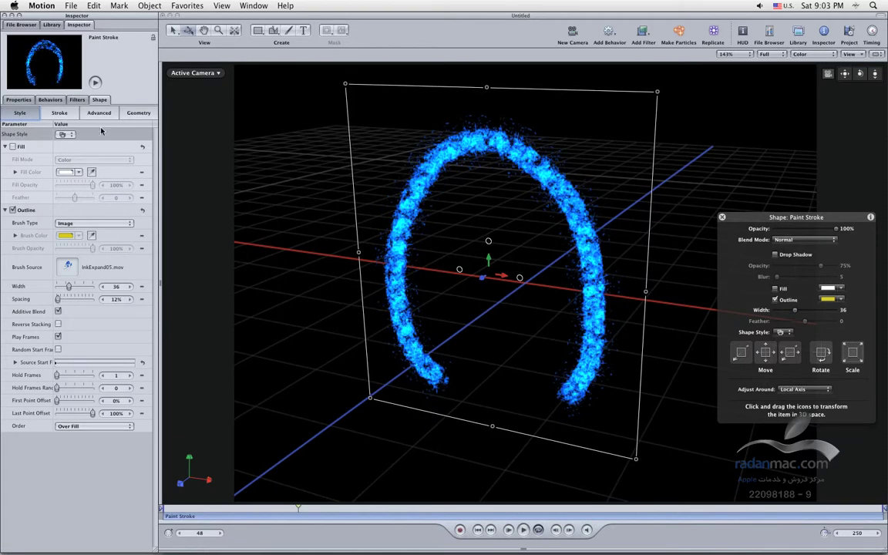
Review the paint stroke's stroke parameters and the available shape style presets
left_click(60, 113)
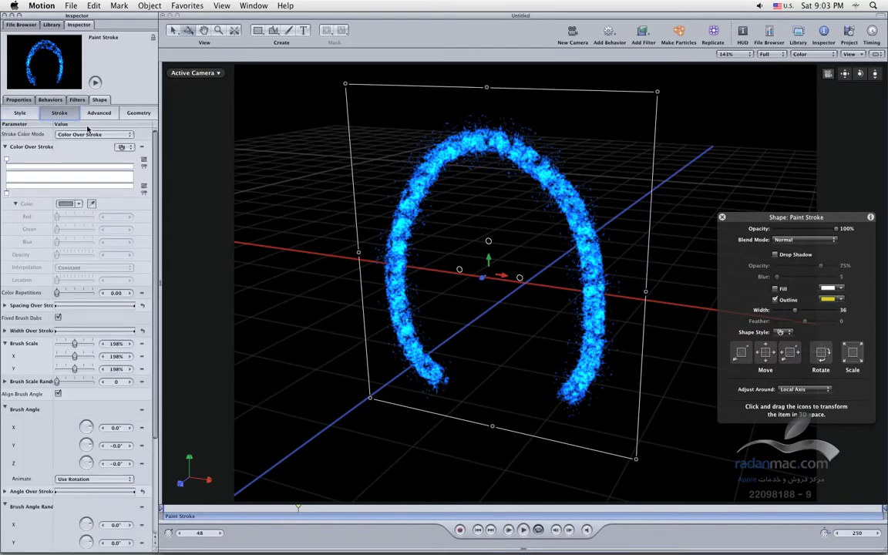
mouse_move(156, 188)
left_mouse_down()
mouse_move(148, 298)
mouse_move(158, 141)
left_mouse_up()
left_click(19, 113)
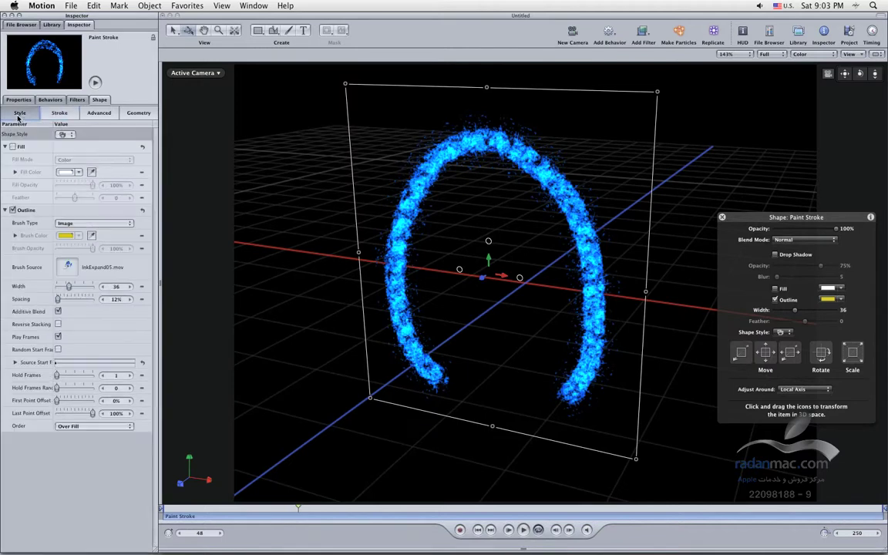
left_click(71, 137)
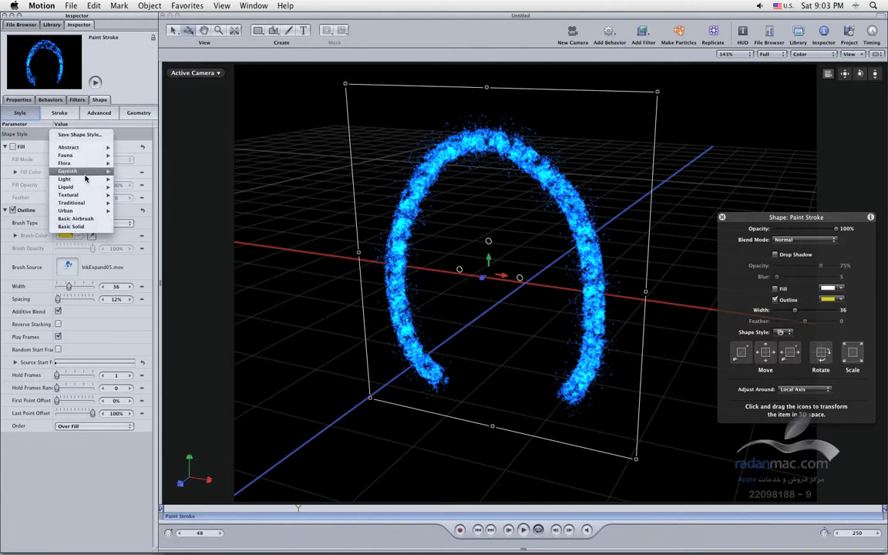
left_click(370, 176)
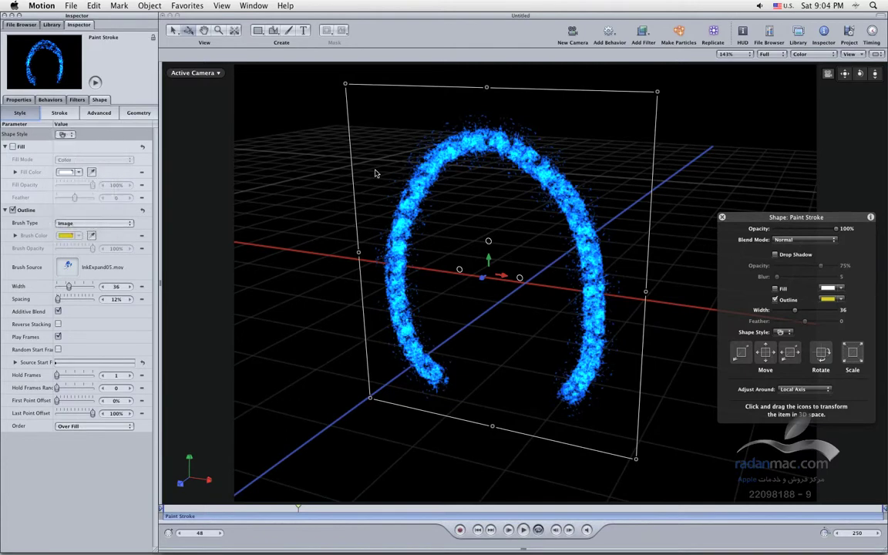
Delete the Camera from the project's layer list and return to the full canvas view
key("F5")
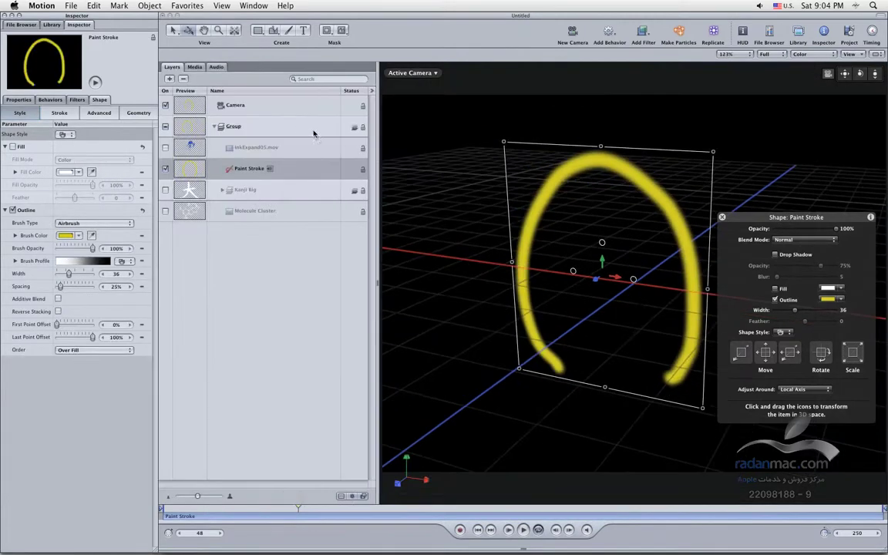
left_click(268, 108)
key("Delete")
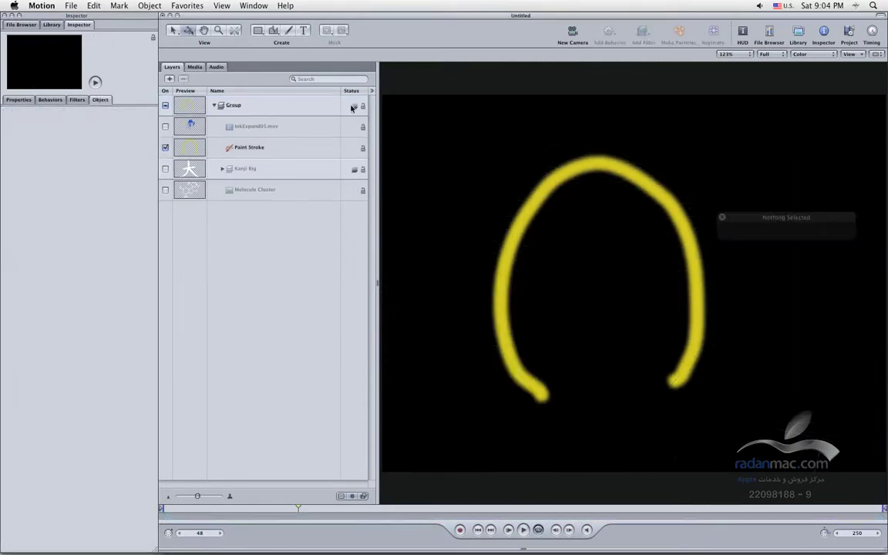
key("F5")
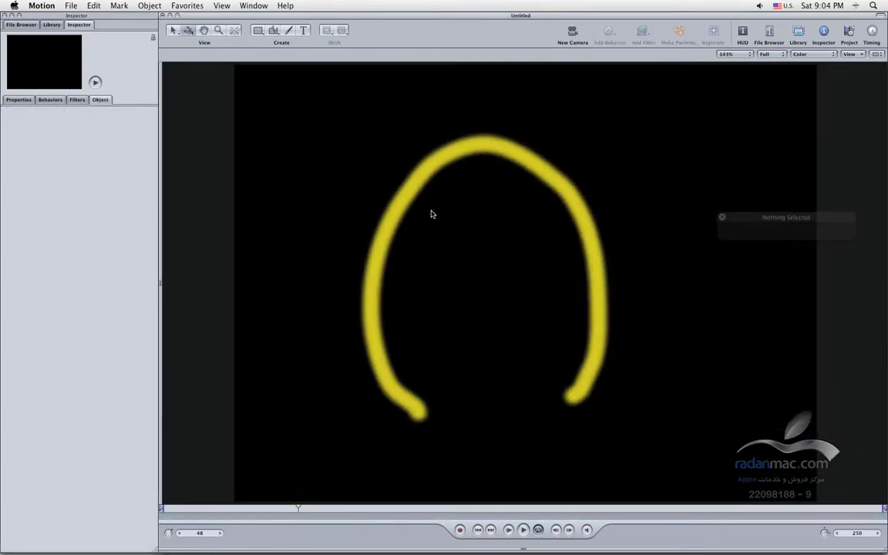
Set the yellow paint stroke's Stroke Color Mode to Color Over Stroke and expand its gradient for editing
left_click(402, 174)
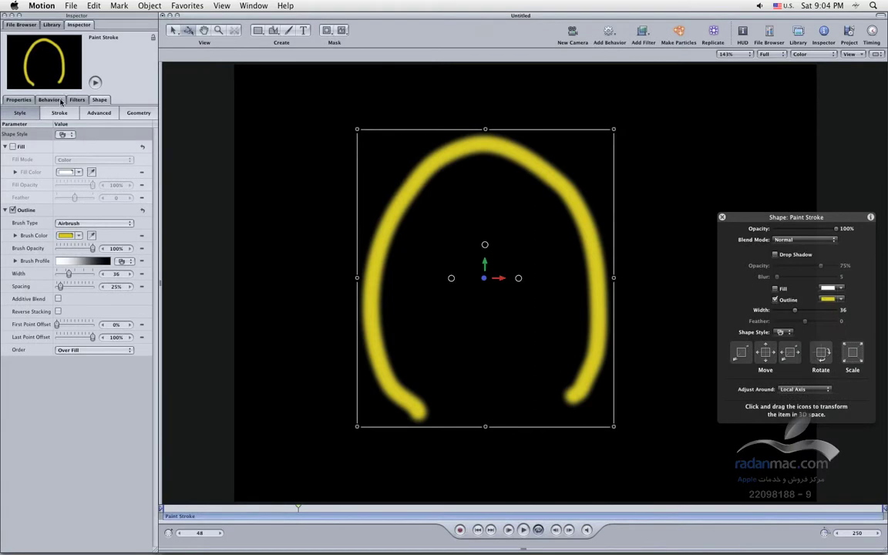
left_click(59, 113)
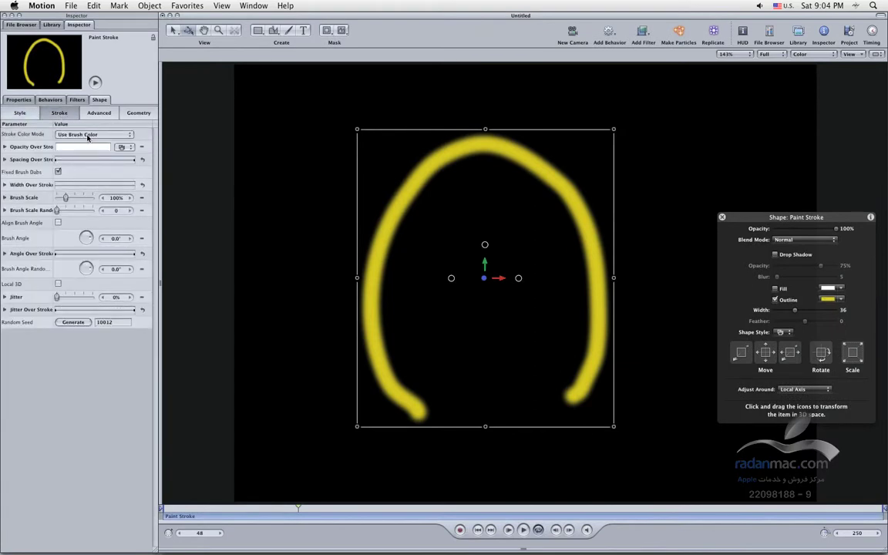
left_click(22, 112)
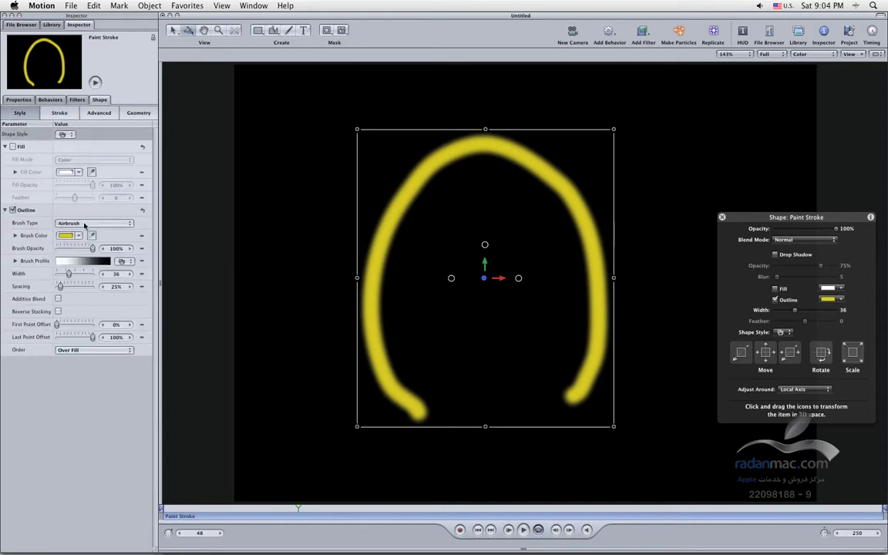
left_click(74, 113)
left_click(117, 136)
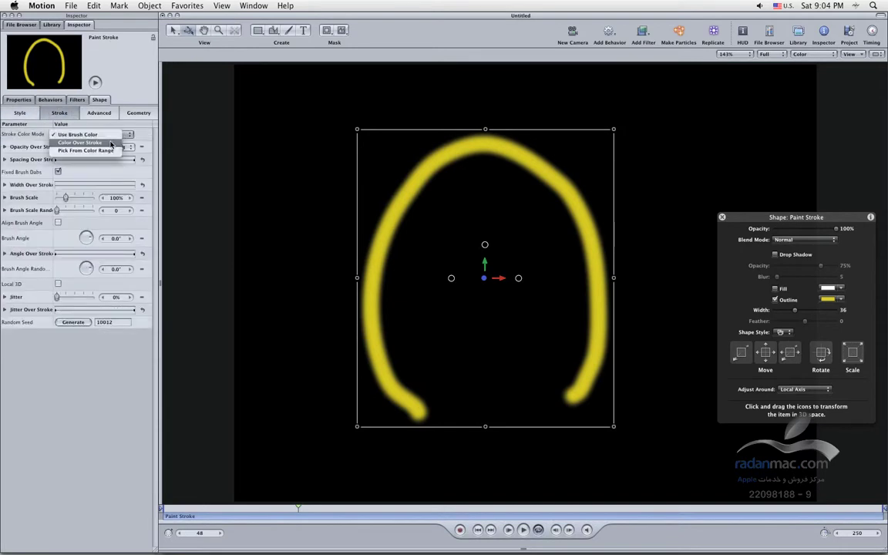
left_click(110, 144)
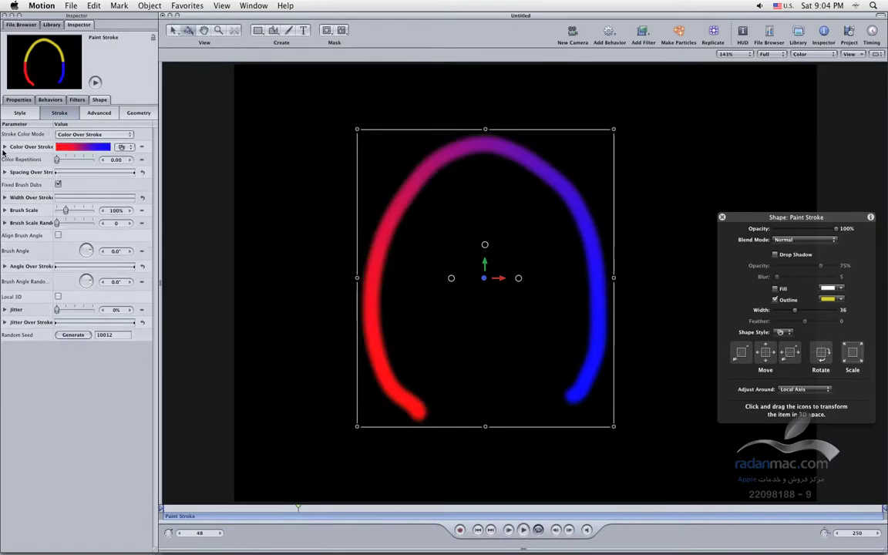
left_click(5, 147)
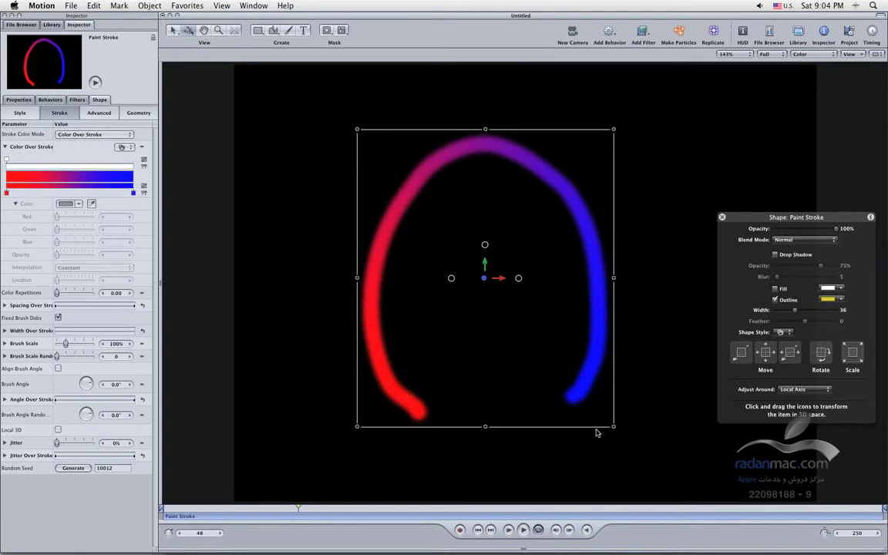
Reshape the paint stroke by moving its control points outward along the right side and the top of the arch
left_click_drag(173, 31, 174, 111)
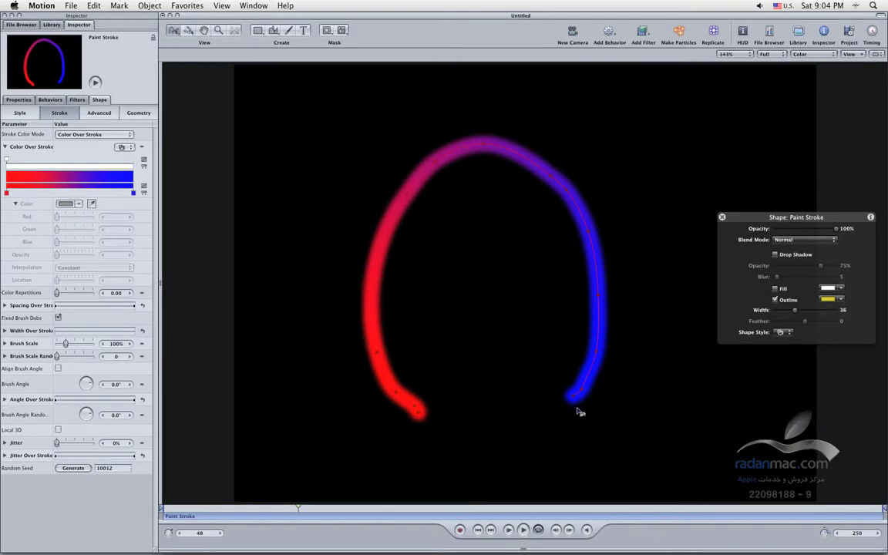
left_click_drag(575, 398, 718, 411)
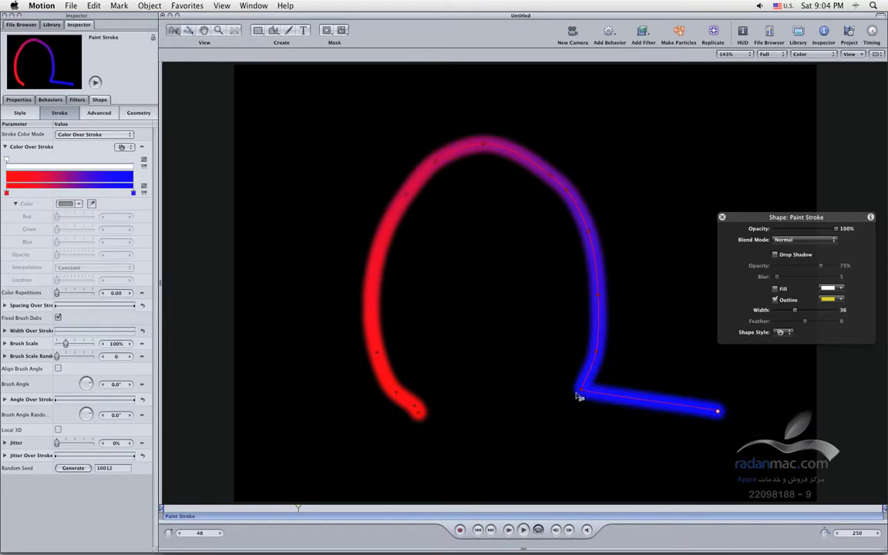
left_click_drag(583, 390, 686, 353)
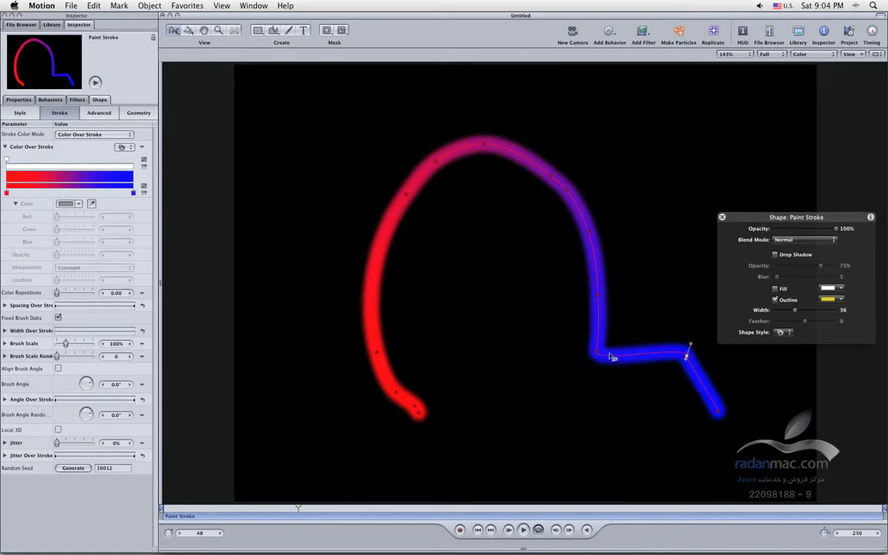
mouse_move(599, 355)
left_mouse_down()
mouse_move(642, 311)
mouse_move(646, 238)
mouse_move(680, 194)
left_mouse_up()
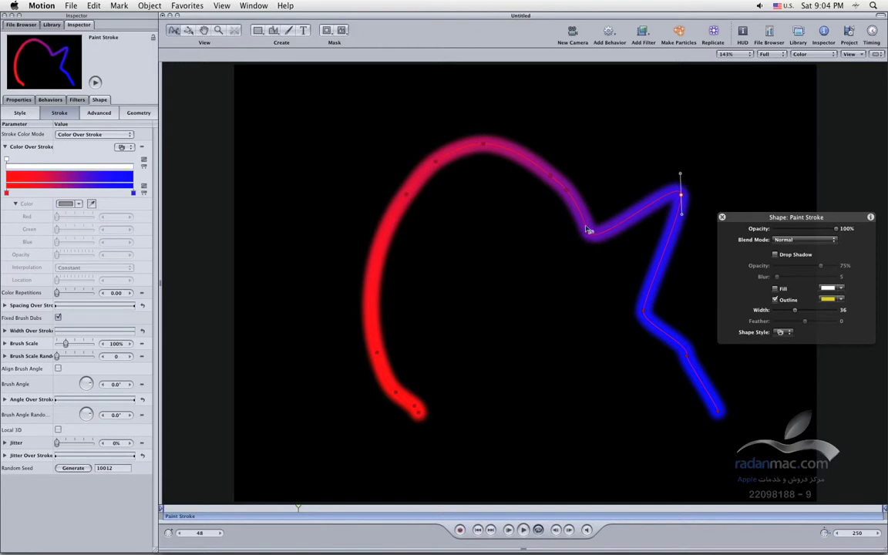
left_click_drag(589, 235, 638, 148)
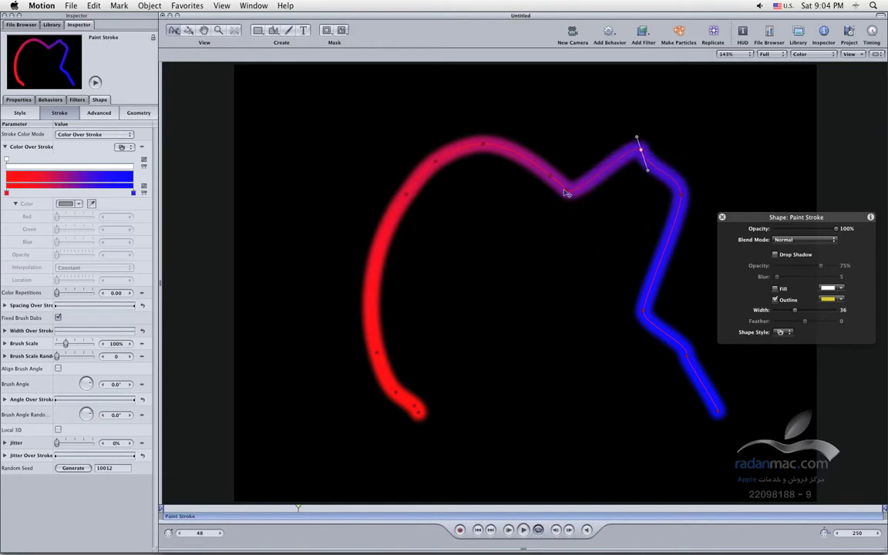
left_click_drag(583, 124, 583, 121)
left_click_drag(551, 177, 534, 120)
left_click_drag(484, 144, 456, 131)
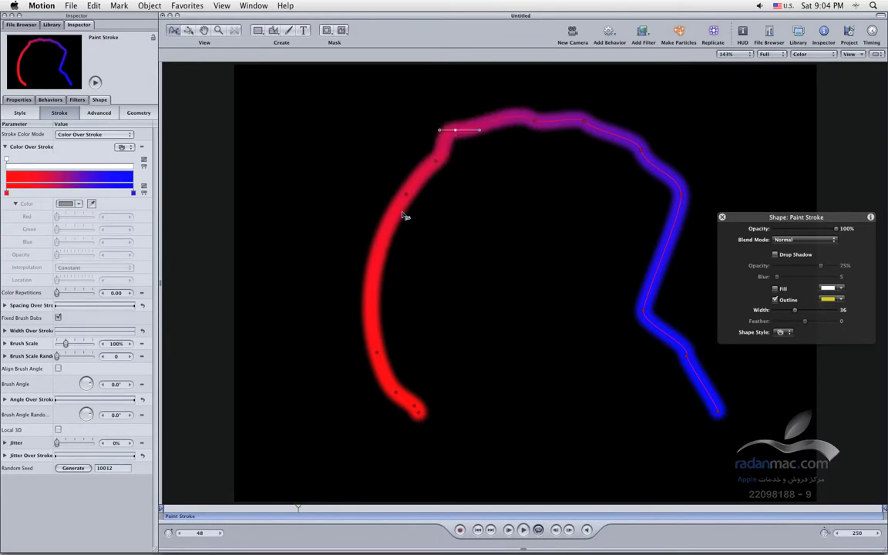
mouse_move(405, 206)
left_mouse_down()
mouse_move(359, 293)
mouse_move(372, 327)
mouse_move(414, 192)
left_mouse_up()
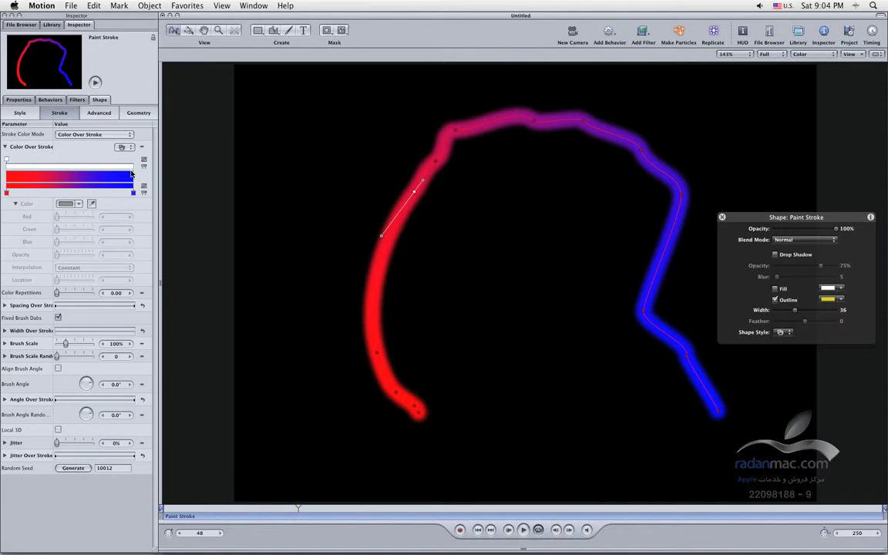
Move the stroke gradient's red color tag to 47.50% and add a pale cream color tag at 0%
left_click_drag(8, 193, 67, 194)
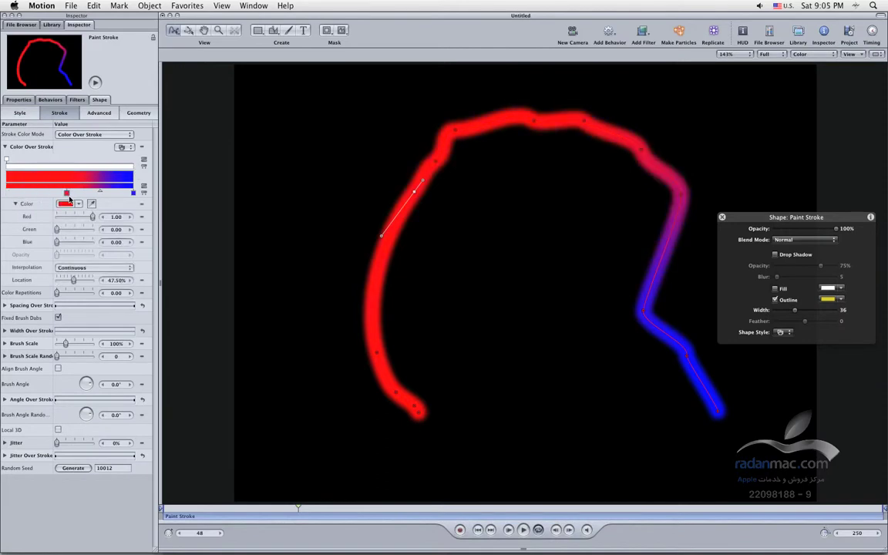
left_click(6, 192)
left_click(19, 191)
left_click_drag(19, 193, 4, 194)
left_click(73, 205)
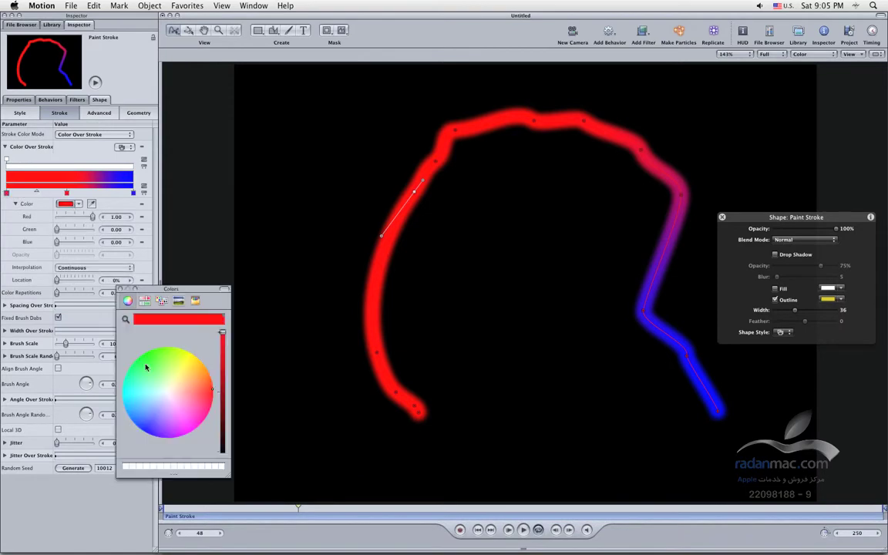
mouse_move(170, 367)
left_mouse_down()
mouse_move(168, 390)
mouse_move(175, 385)
left_mouse_up()
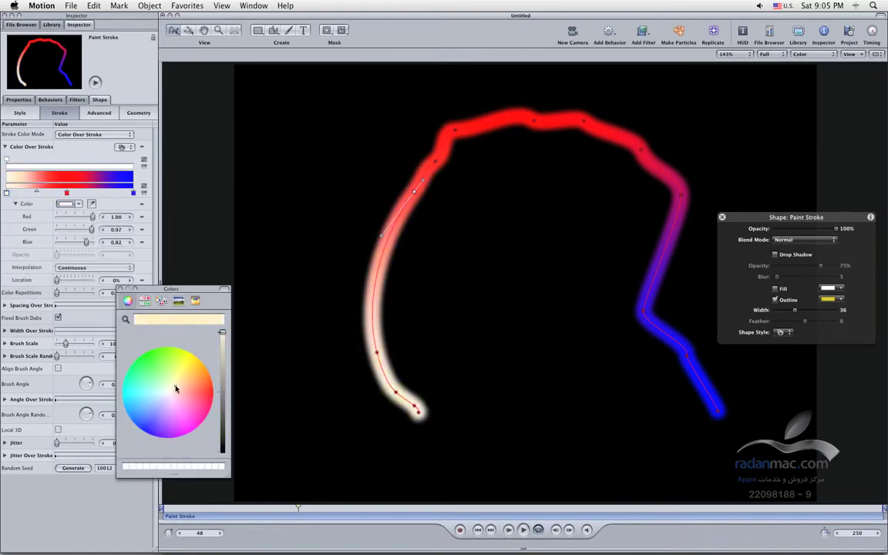
Replace the gradient's blue end color with the red tag at 100% and add a golden yellow tag at 47.92%
left_click_drag(134, 193, 134, 224)
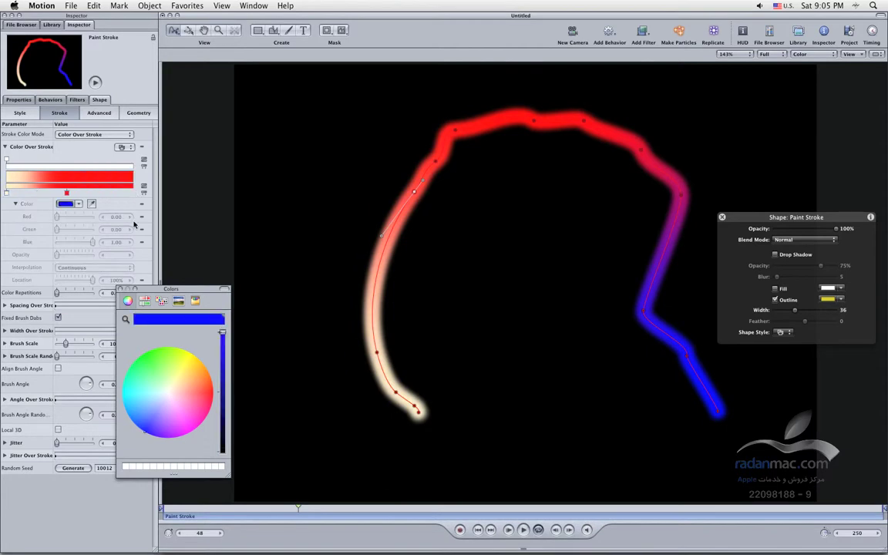
left_click_drag(67, 194, 149, 194)
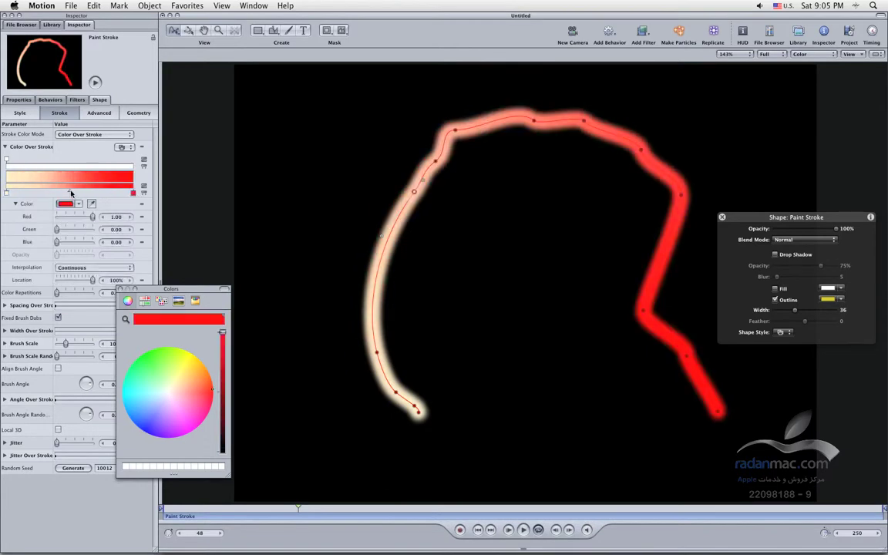
left_click_drag(71, 193, 67, 192)
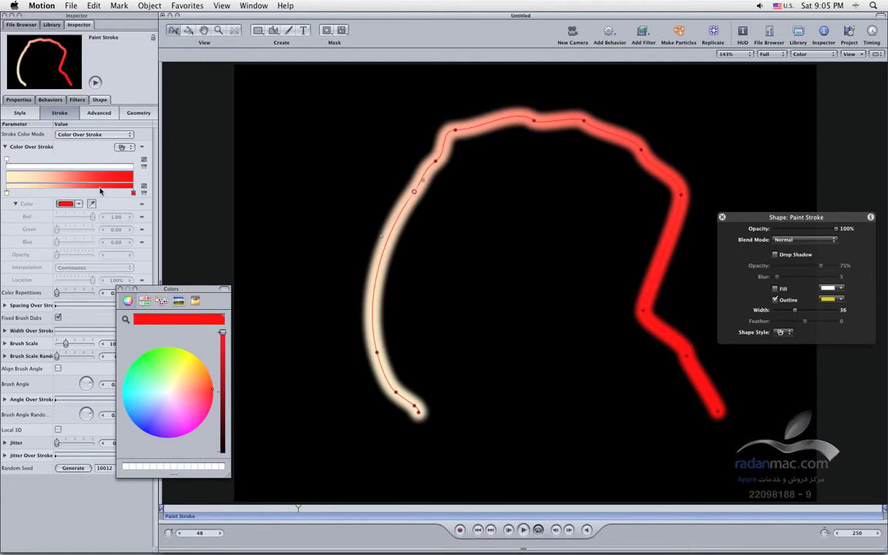
left_click_drag(191, 374, 201, 359)
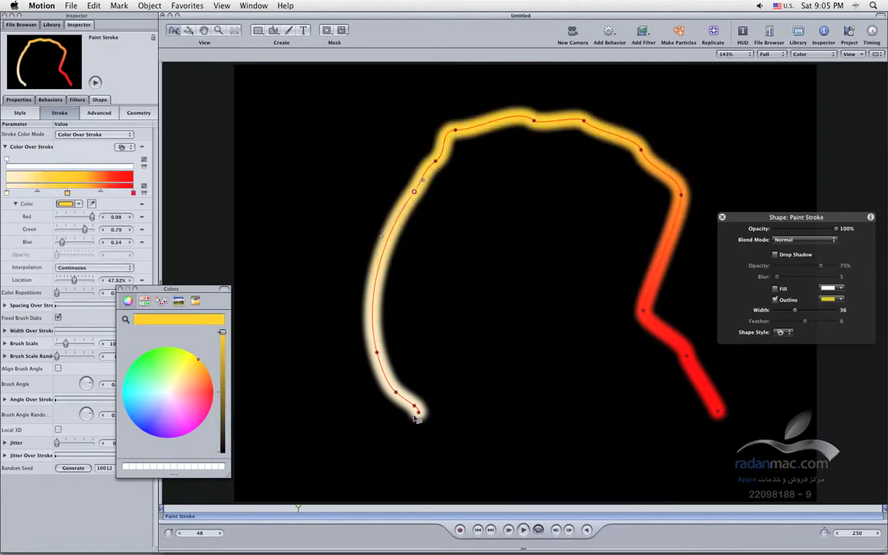
Move the control points at the stroke's cream lower-left end so it runs downward, and close the color picker
mouse_move(418, 413)
left_mouse_down()
mouse_move(384, 423)
mouse_move(412, 407)
mouse_move(388, 405)
mouse_move(385, 386)
left_mouse_up()
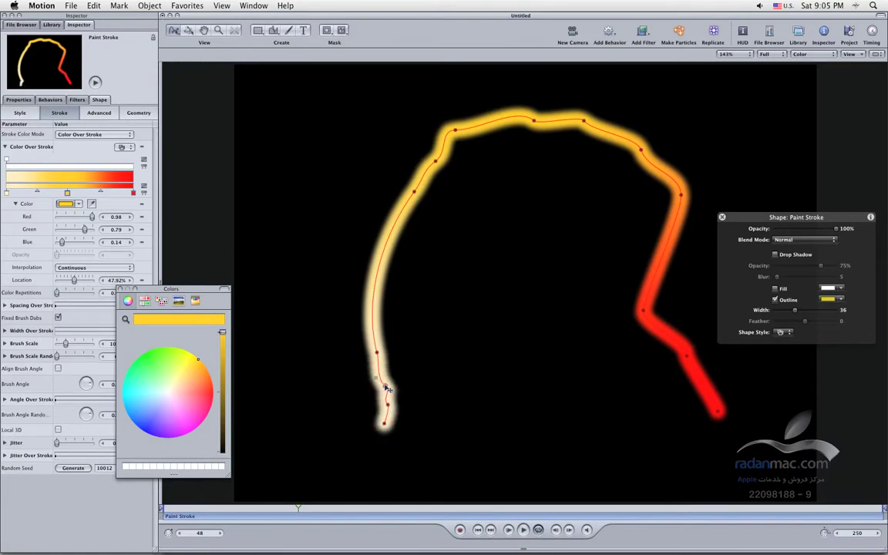
left_click(119, 289)
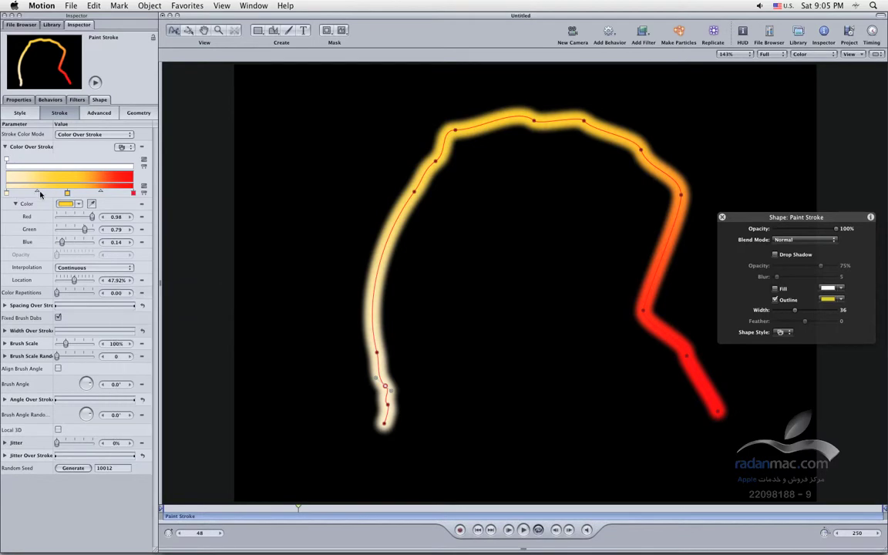
Switch the stroke color mode to Pick From Color Range and check the stroke's Spacing Over Stroke graph
left_click(85, 134)
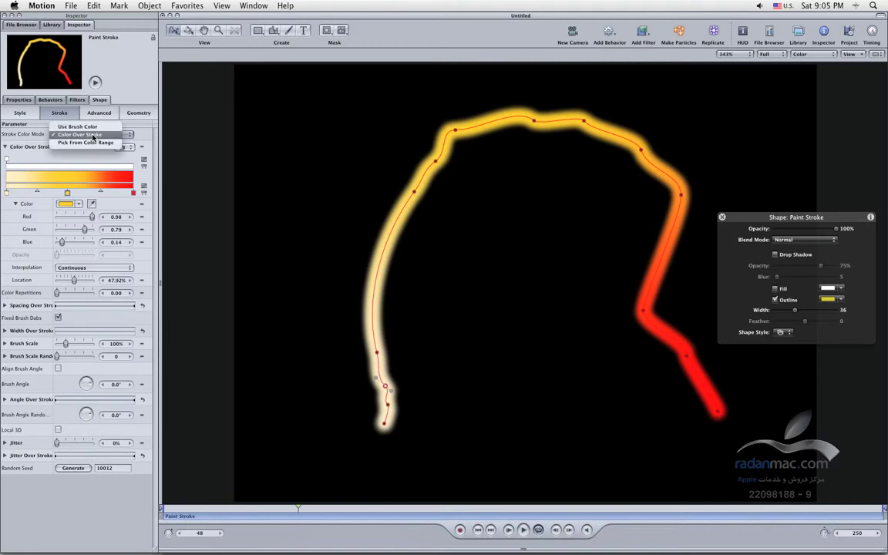
left_click(87, 145)
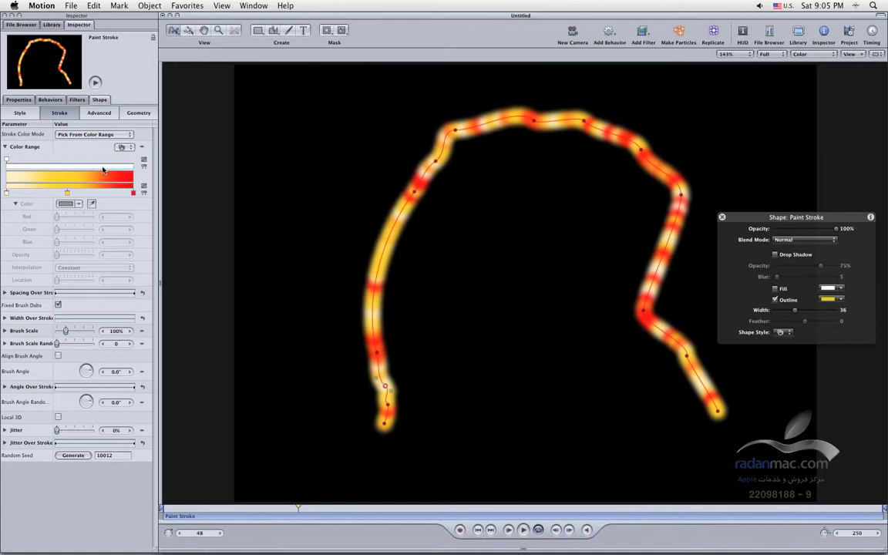
left_click(5, 293)
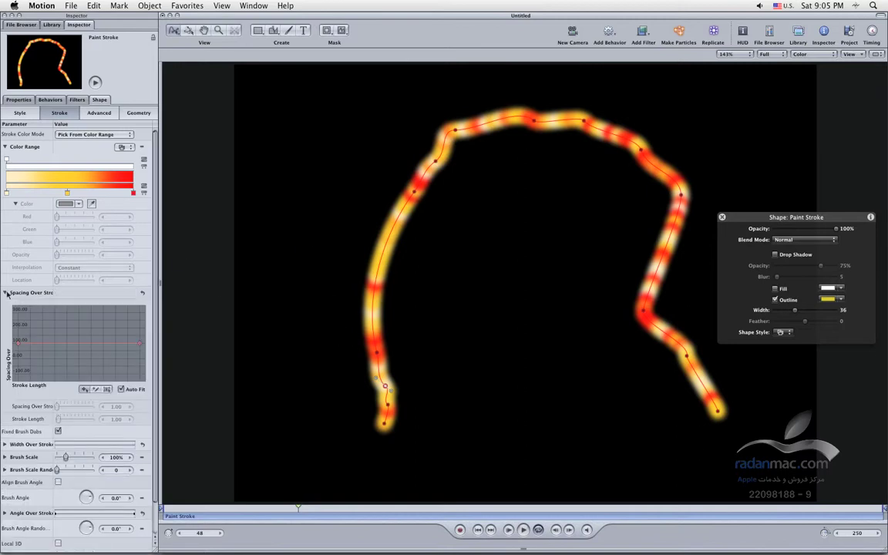
left_click(6, 293)
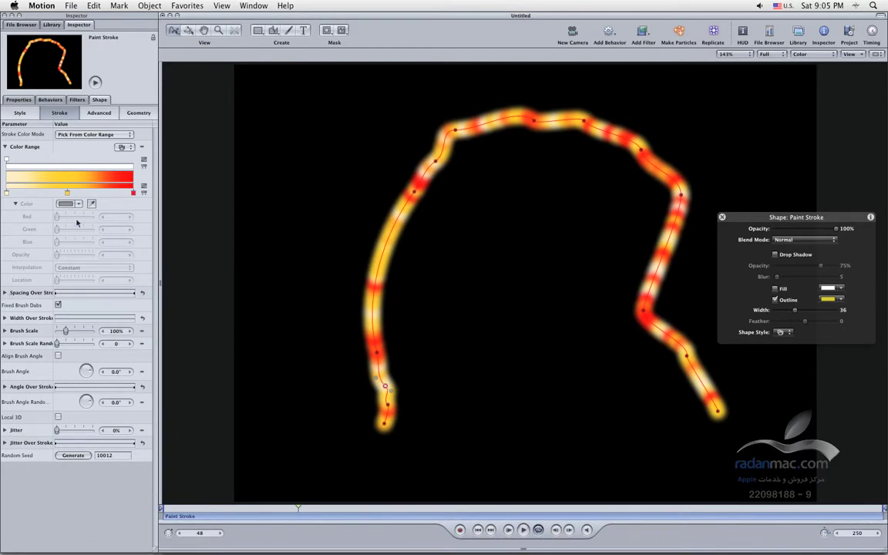
Remove the red color tag from the color range and move the golden yellow tag to 100%
left_click(7, 191)
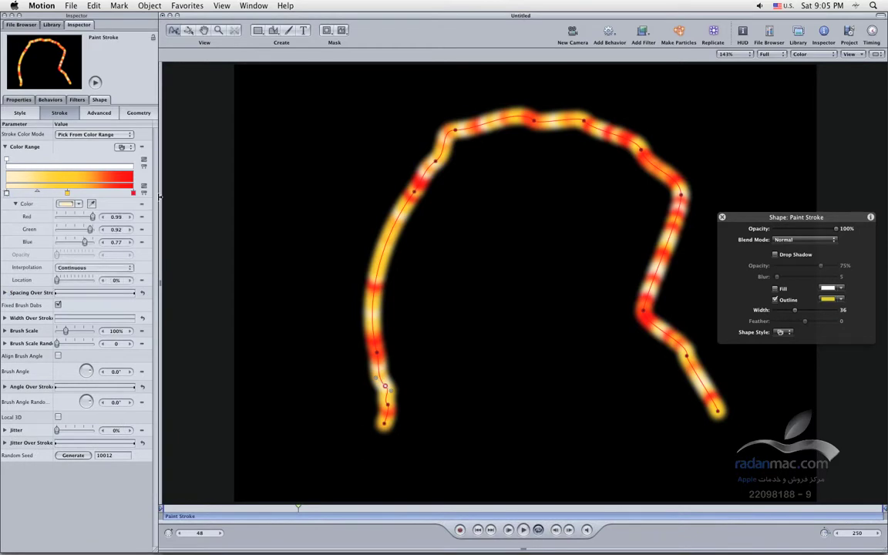
left_click_drag(133, 193, 134, 236)
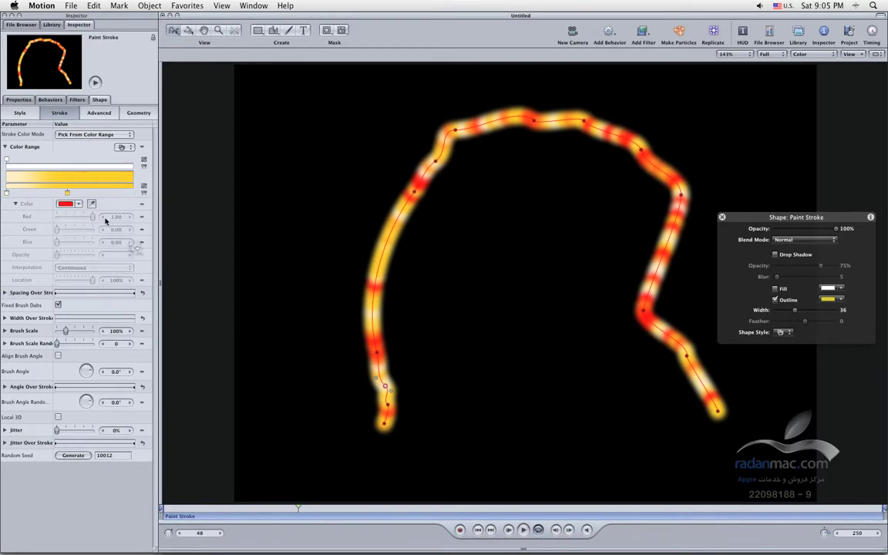
left_click(133, 193)
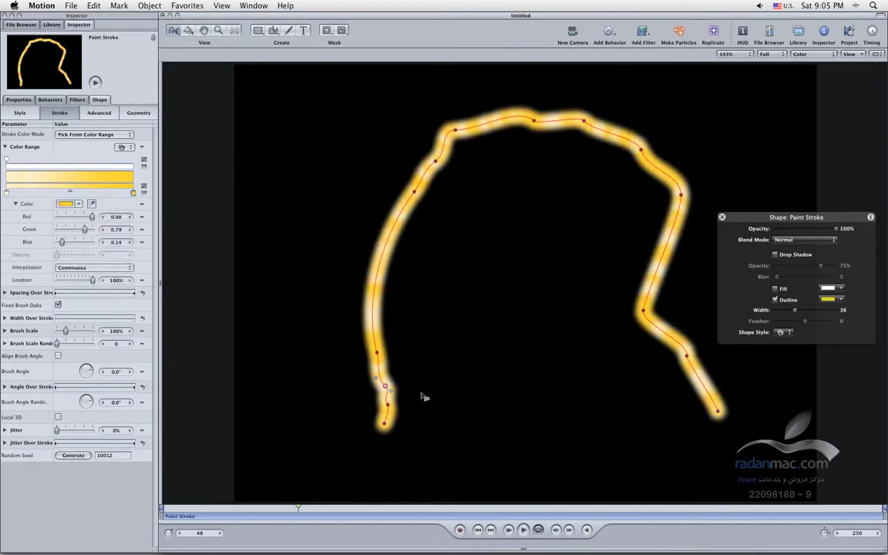
Add a second opacity tag at 100% on the gradient and set the stroke color mode back to Color Over Stroke
left_click(6, 159)
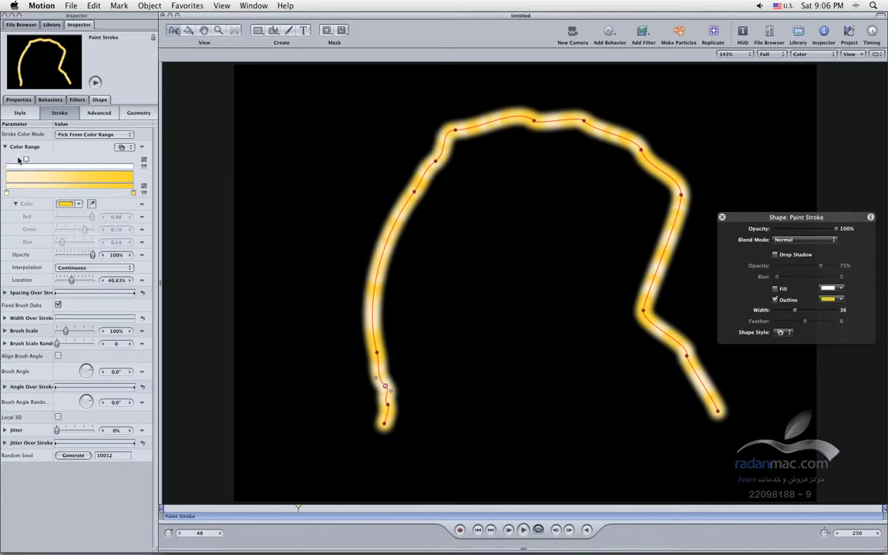
left_click(6, 193)
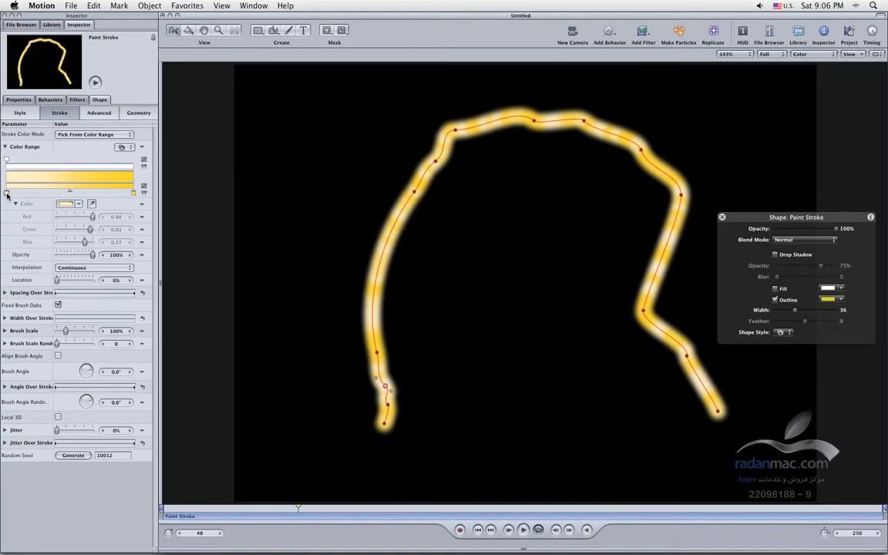
left_click_drag(83, 166, 139, 167)
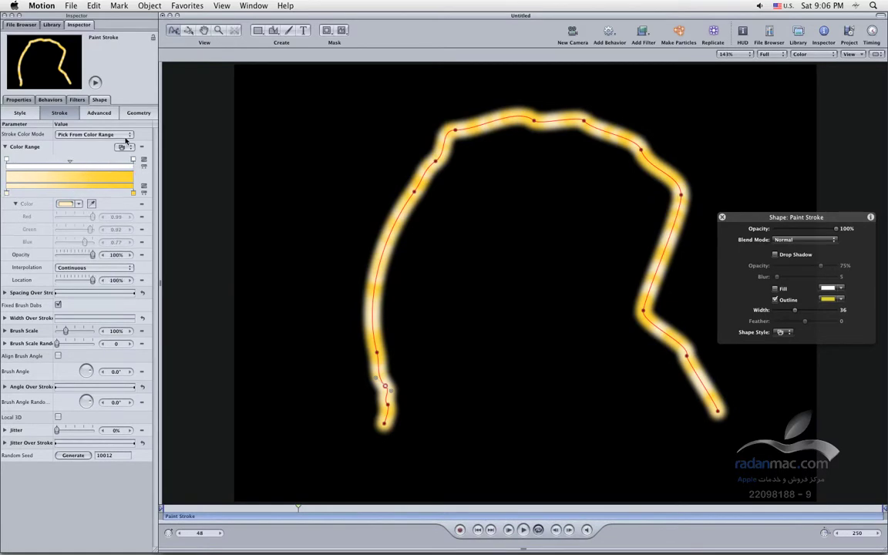
left_click(116, 135)
left_click(115, 126)
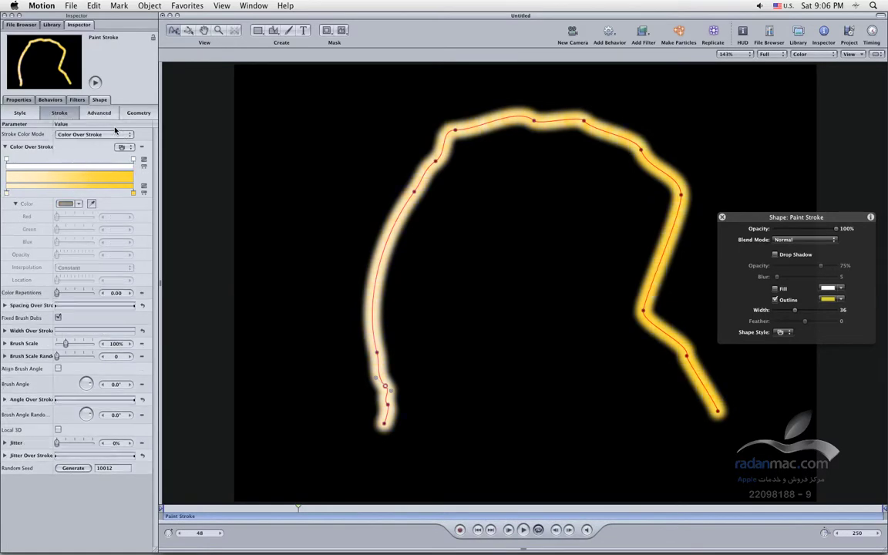
Recolor the gradient's golden yellow end tag to red with Red 0.96, Green 0.00 and Blue 0.10
double_click(134, 193)
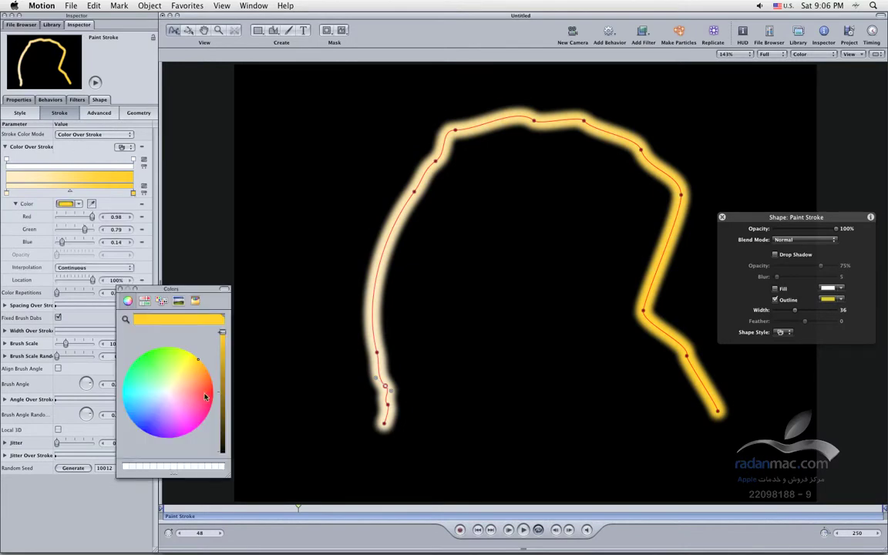
left_click_drag(193, 407, 228, 395)
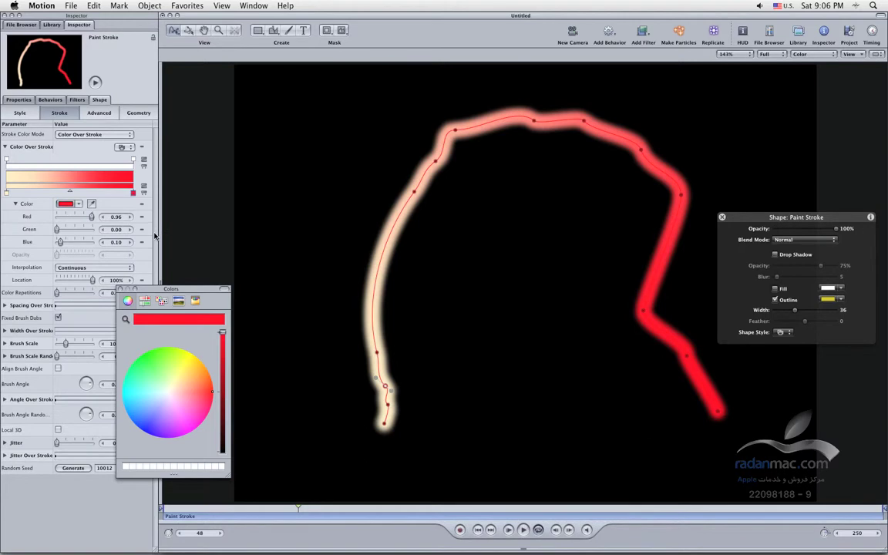
left_click(121, 289)
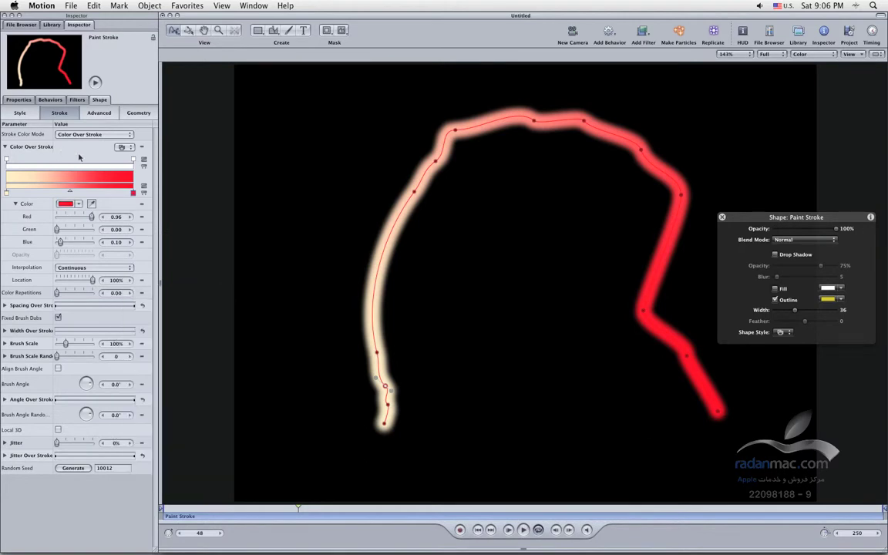
Add an opacity tag at 49.17% on the gradient, try its opacity at 13.33% and return it to 100%
left_click(68, 160)
left_click_drag(68, 161, 67, 158)
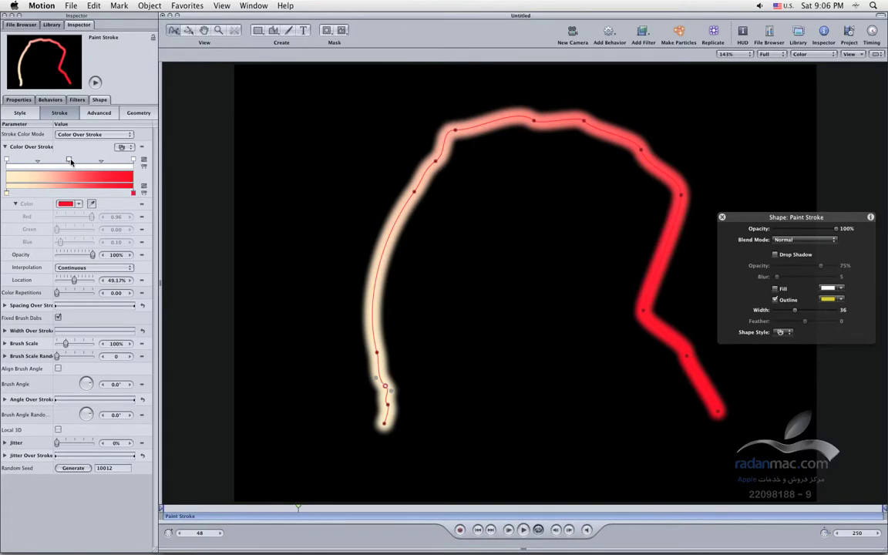
mouse_move(69, 161)
left_mouse_down()
mouse_move(60, 141)
mouse_move(30, 144)
mouse_move(66, 160)
mouse_move(98, 153)
mouse_move(0, 164)
mouse_move(23, 142)
mouse_move(21, 156)
mouse_move(104, 150)
left_mouse_up()
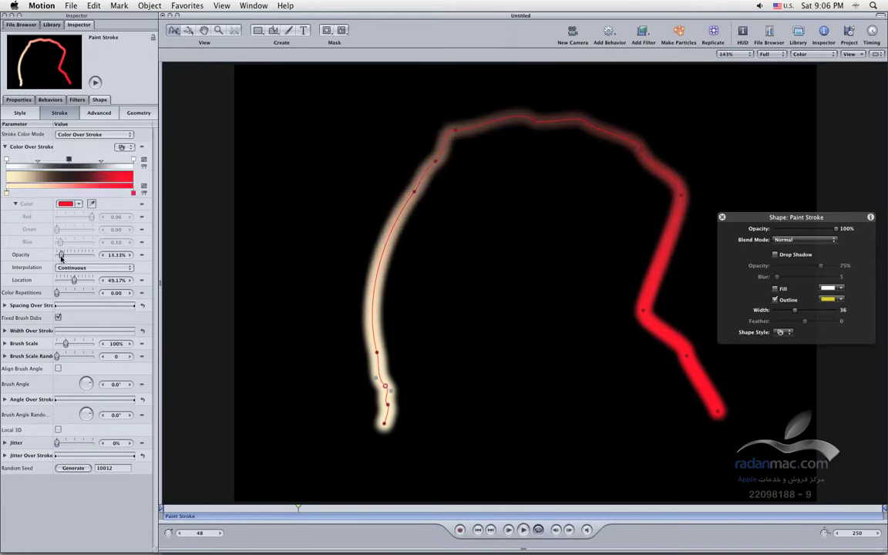
left_click_drag(61, 255, 95, 255)
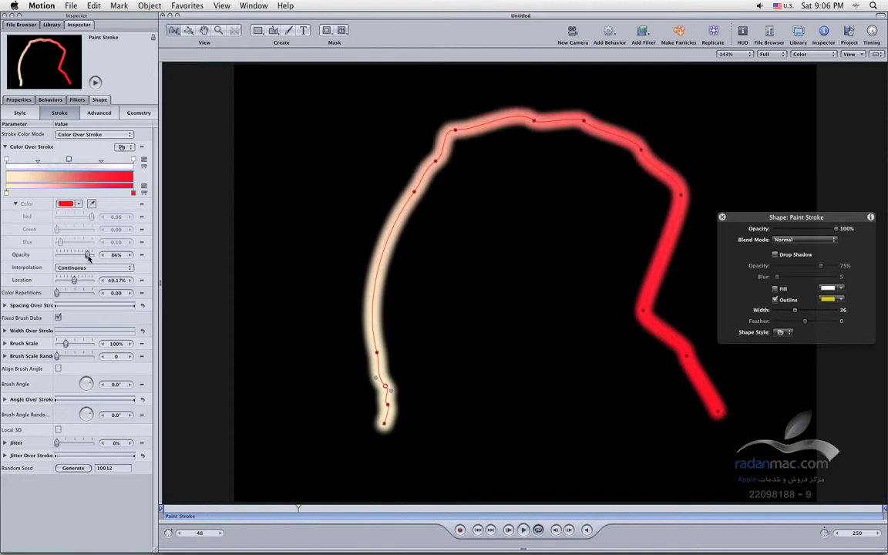
Draw a yellow rectangle nearly filling the canvas, place it behind the paint stroke, and reselect the stroke
left_click(257, 31)
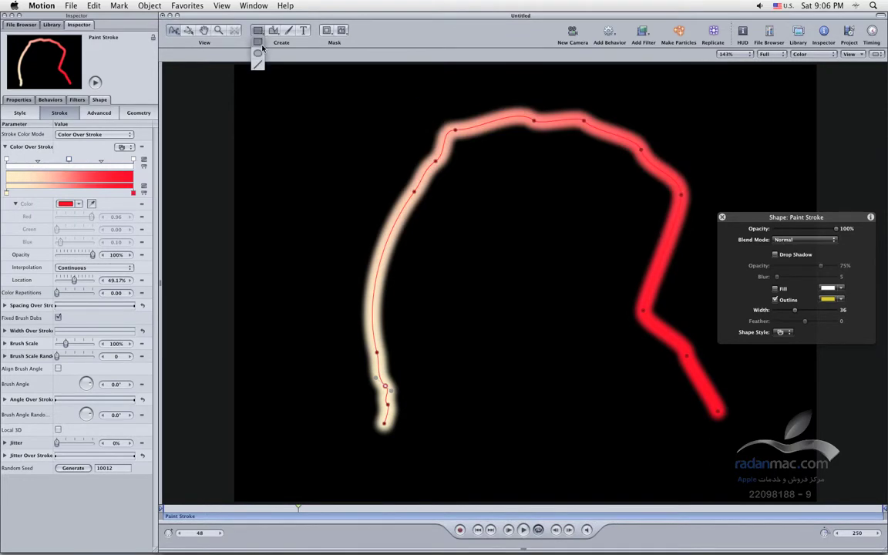
left_click(259, 43)
left_click_drag(245, 75, 798, 487)
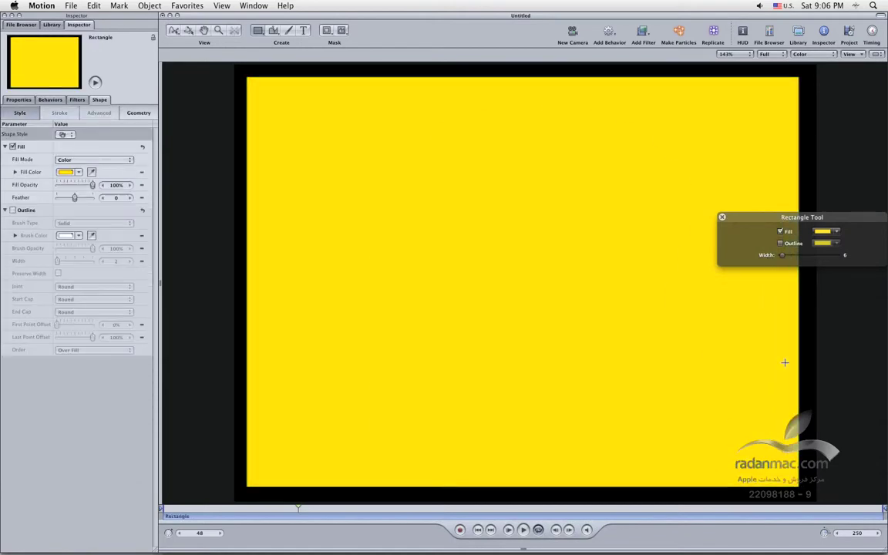
left_click(174, 31)
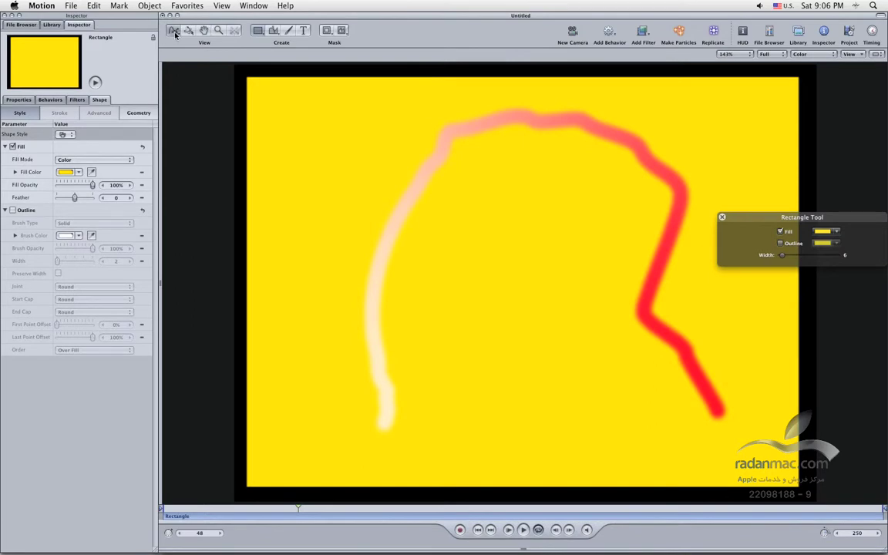
left_click(484, 147)
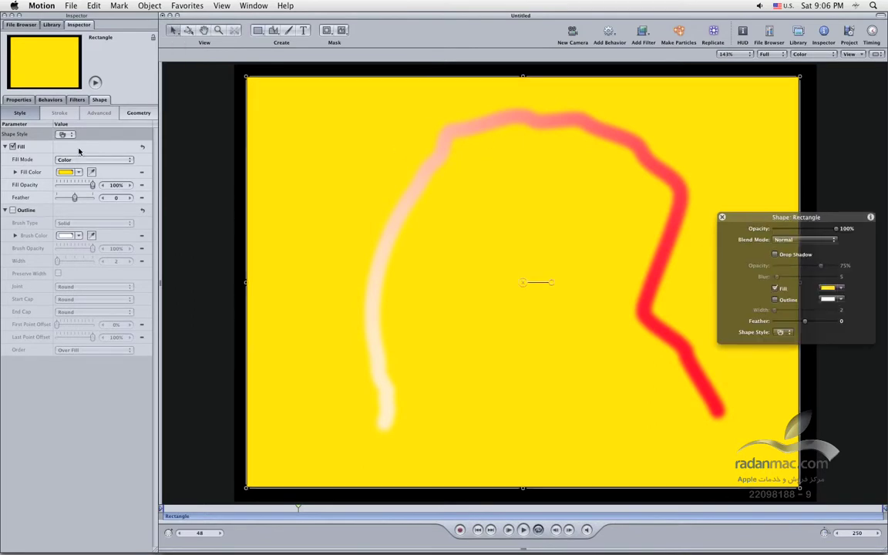
left_click(496, 123)
Try the gradient's middle opacity tag at about 35% opacity and remove that tag
left_click(66, 160)
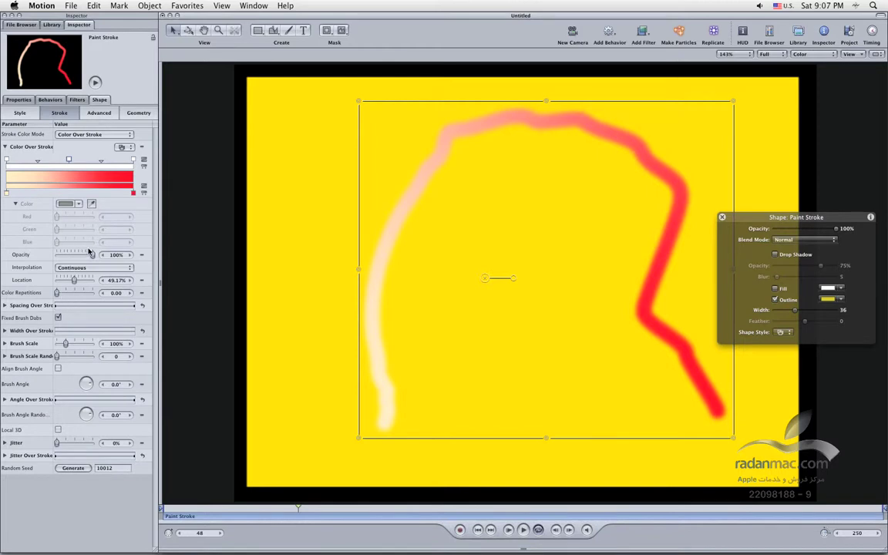
mouse_move(93, 255)
left_mouse_down()
mouse_move(49, 253)
mouse_move(167, 258)
left_mouse_up()
left_click_drag(93, 255, 68, 255)
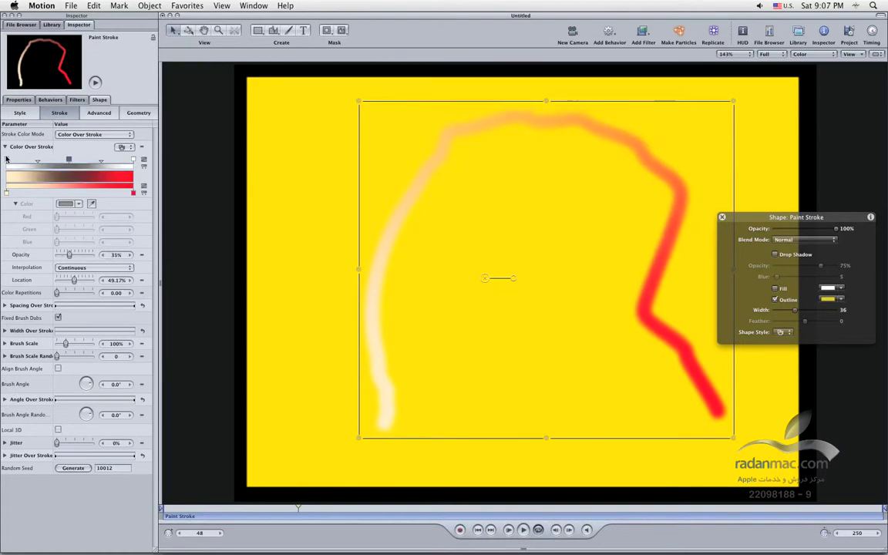
left_click_drag(69, 160, 66, 136)
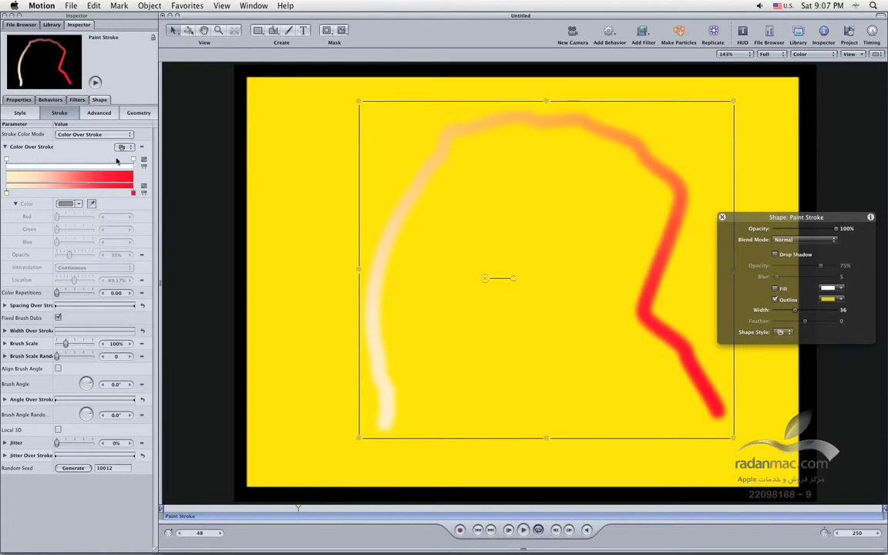
Add an opacity tag at 59.17% on the stroke gradient and lower the end tag at 100% to 0% opacity
left_click(133, 161)
mouse_move(109, 163)
left_mouse_down()
mouse_move(59, 163)
mouse_move(86, 163)
left_mouse_up()
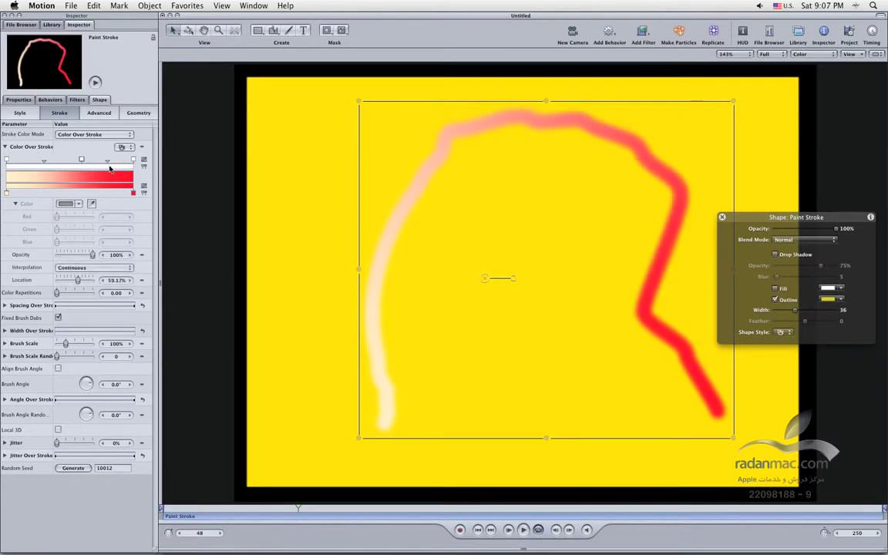
left_click(132, 160)
left_click_drag(91, 279, 33, 293)
left_click_drag(89, 254, 46, 260)
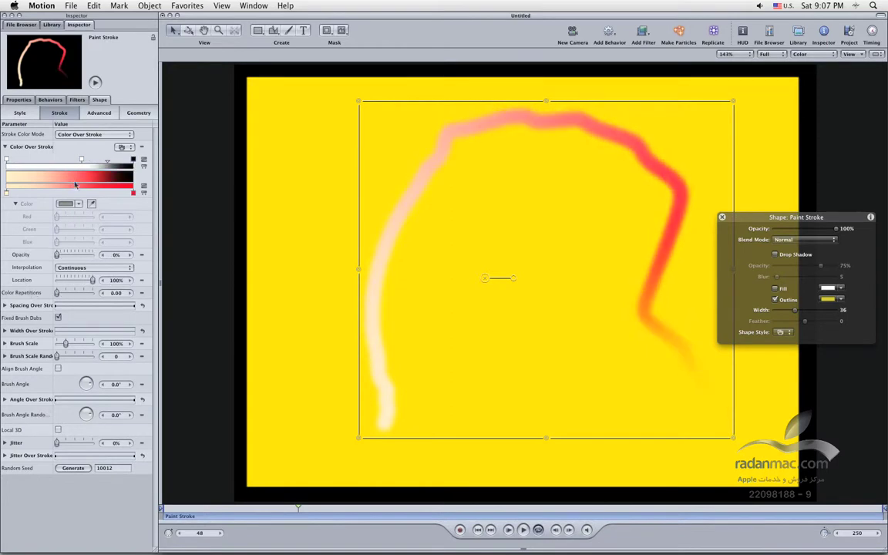
Lower the gradient's start opacity tag to 1.86% and move the middle opacity tag slightly toward the start
left_click(126, 163)
mouse_move(125, 165)
left_mouse_down()
mouse_move(19, 160)
mouse_move(6, 147)
mouse_move(1, 160)
left_mouse_up()
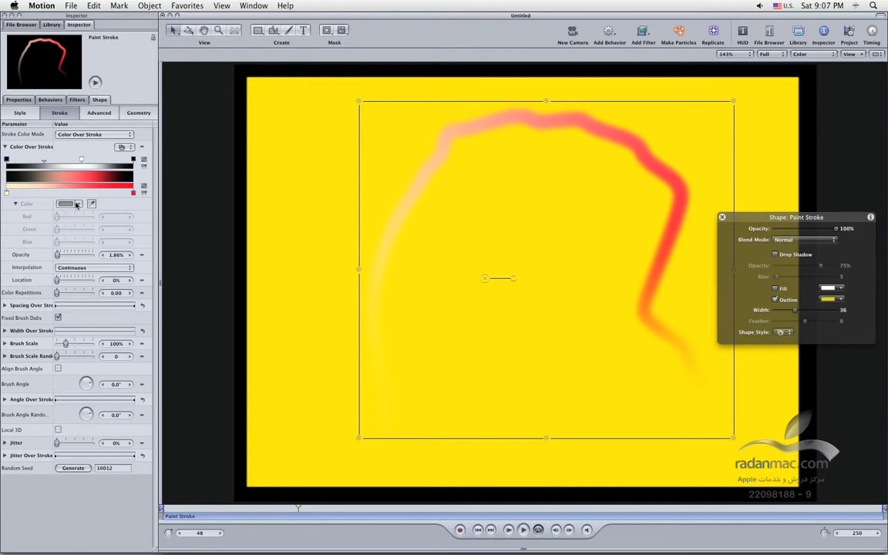
left_click_drag(83, 160, 73, 159)
Replace the gradient's transparent end opacity tag with a new tag at 100% location and 100% opacity
left_click(134, 159)
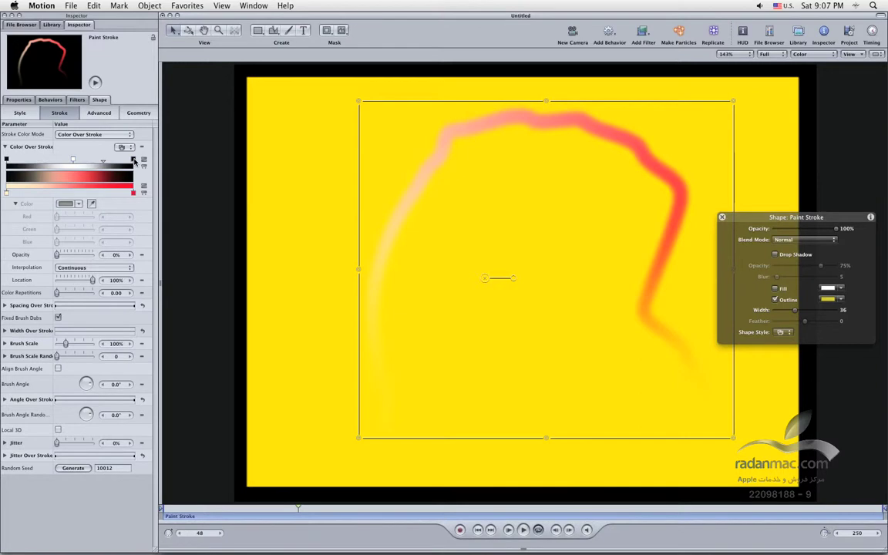
left_click_drag(136, 158, 138, 154)
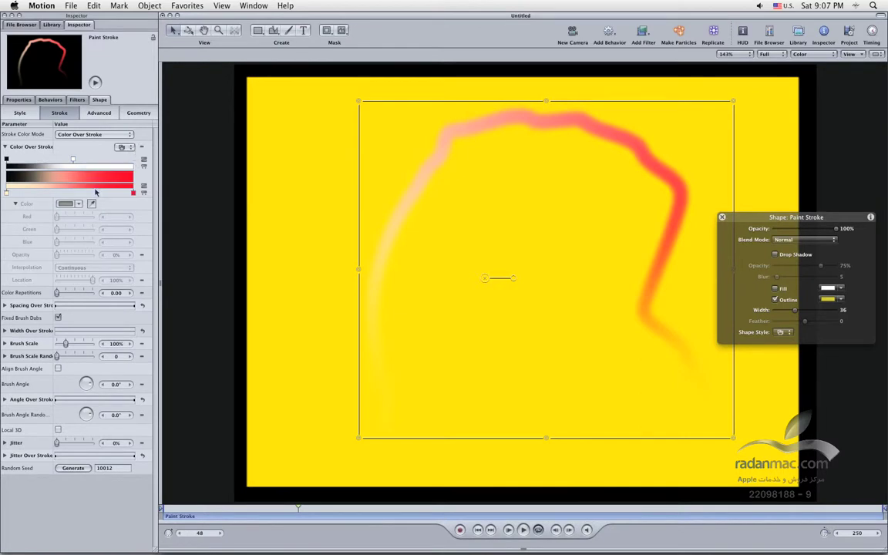
left_click(132, 158)
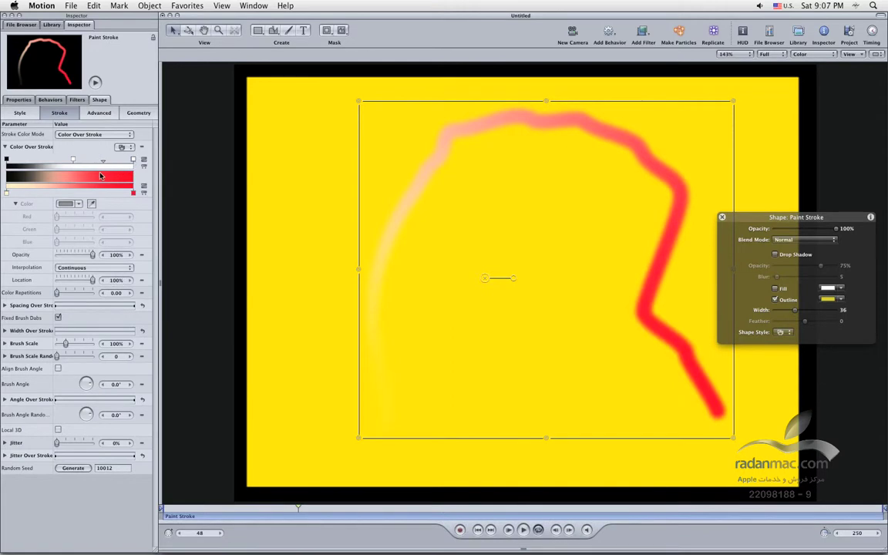
mouse_move(93, 280)
left_mouse_down()
mouse_move(54, 286)
mouse_move(99, 287)
mouse_move(80, 282)
left_mouse_up()
left_click_drag(95, 159, 143, 166)
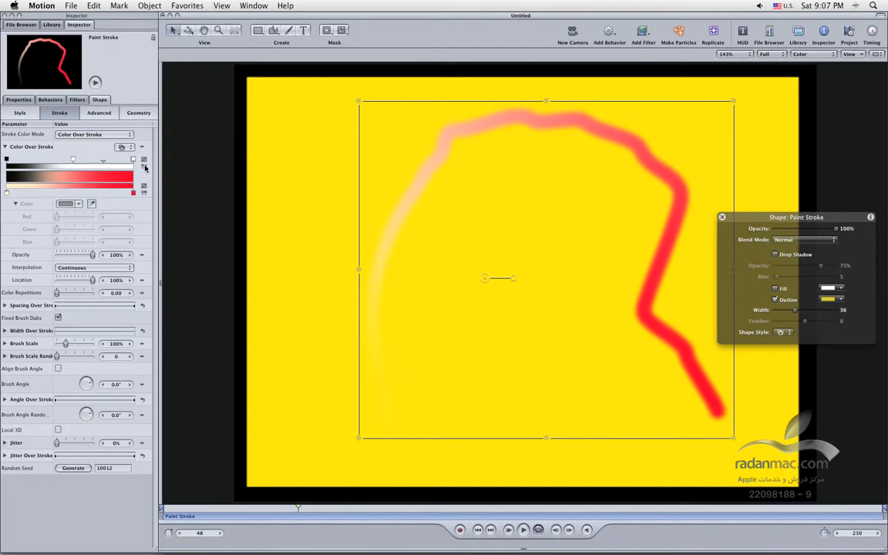
Set the interpolation of the gradient's end opacity tag to Linear
left_click(85, 267)
left_click(77, 265)
left_click(73, 160)
left_click(133, 159)
left_click(83, 267)
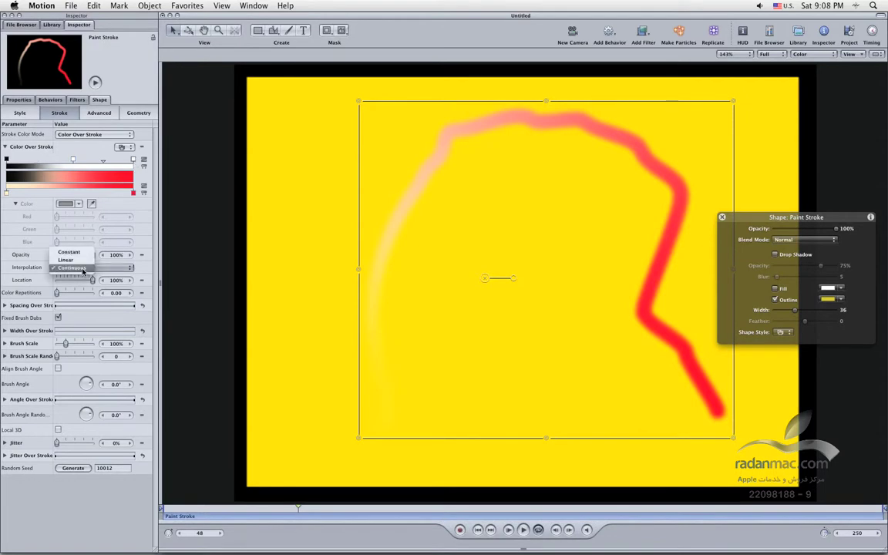
left_click(73, 242)
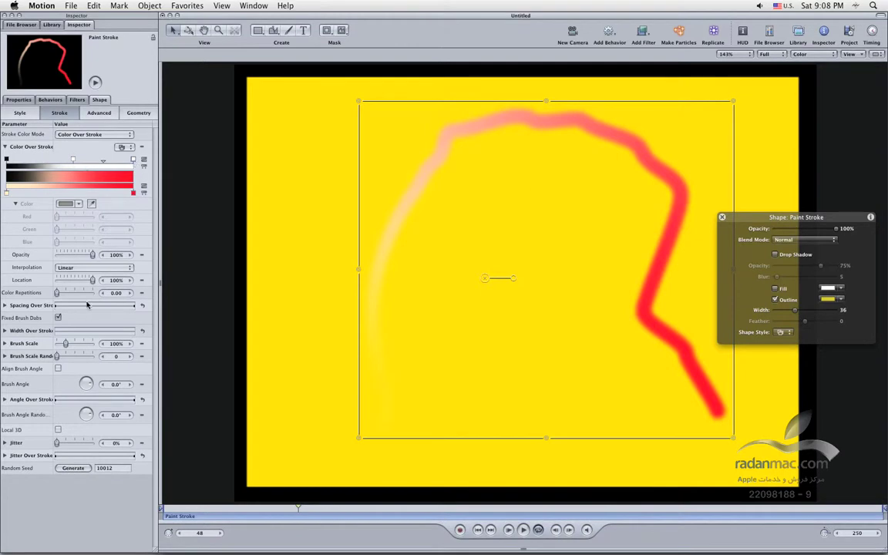
Lower the gradient's end opacity tag to 0% and set its interpolation to Constant
left_click_drag(93, 255, 32, 262)
left_click(81, 268)
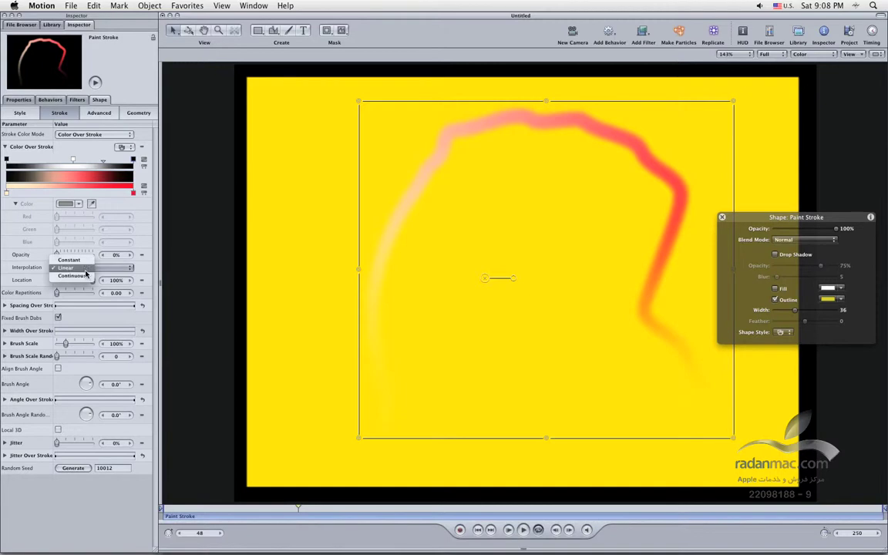
left_click(84, 262)
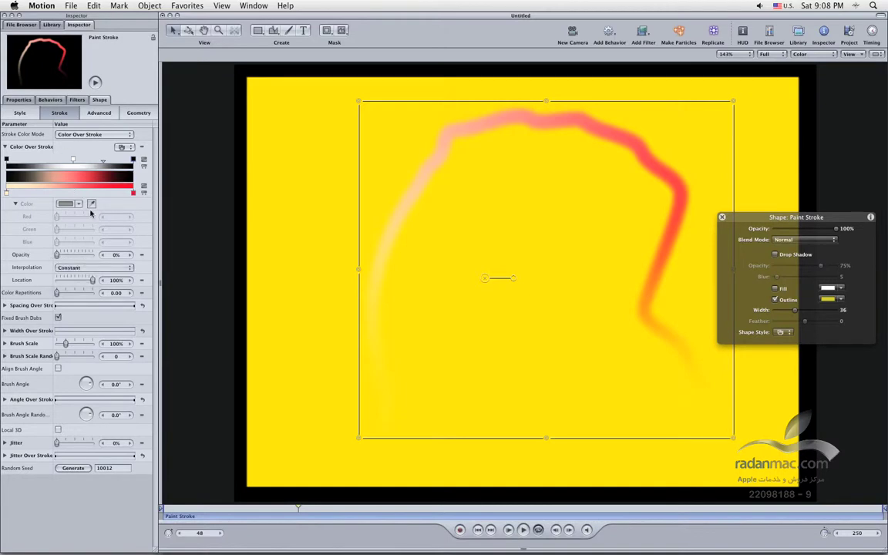
Set the interpolation of the gradient's end opacity tag to Continuous and check the start and end color tags' settings
left_click(84, 268)
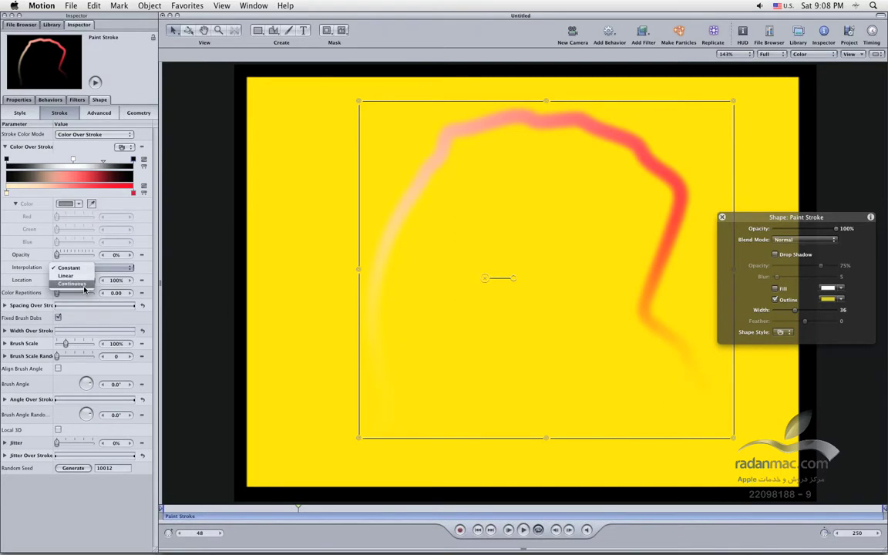
left_click(84, 285)
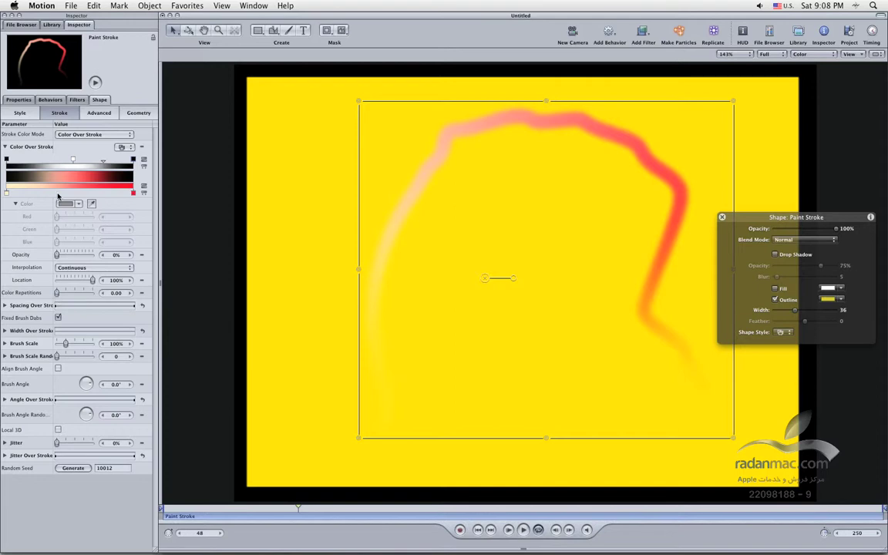
left_click(7, 193)
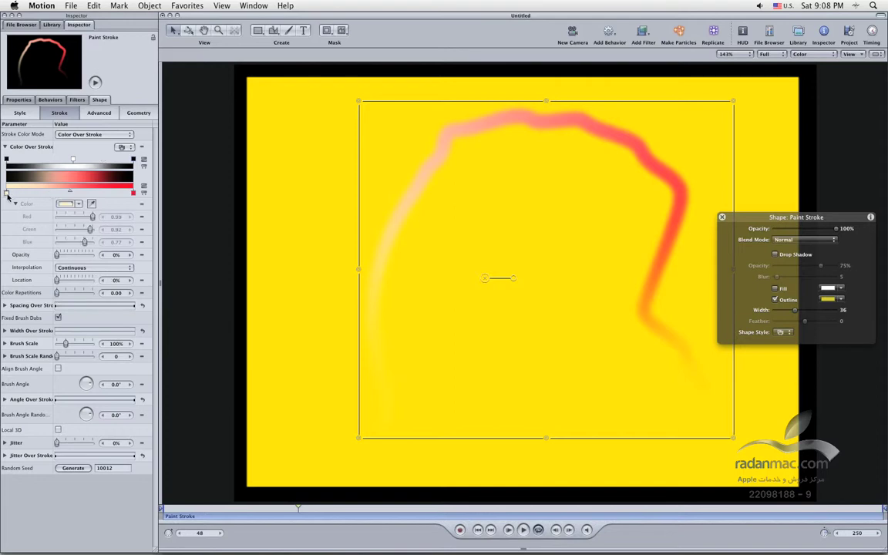
left_click(132, 194)
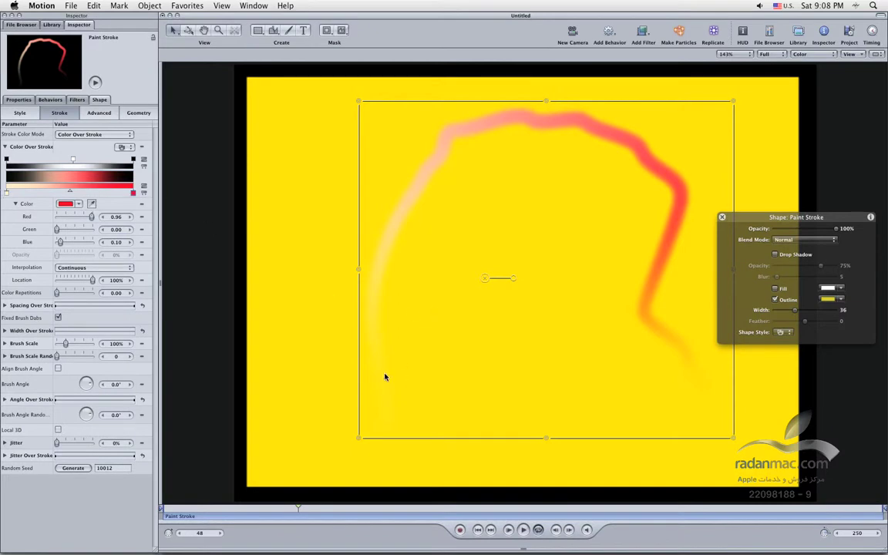
Delete the yellow background object and reselect the paint stroke
left_click(337, 151)
key("Delete")
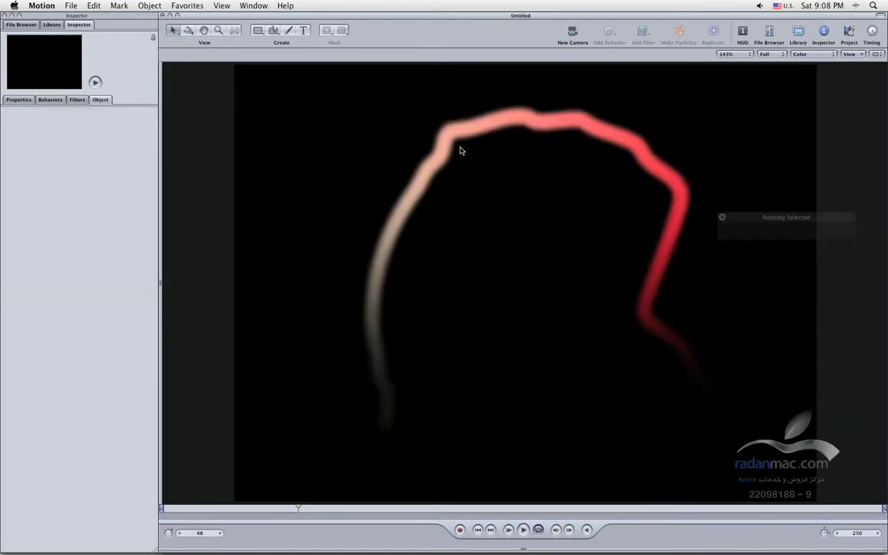
left_click(455, 135)
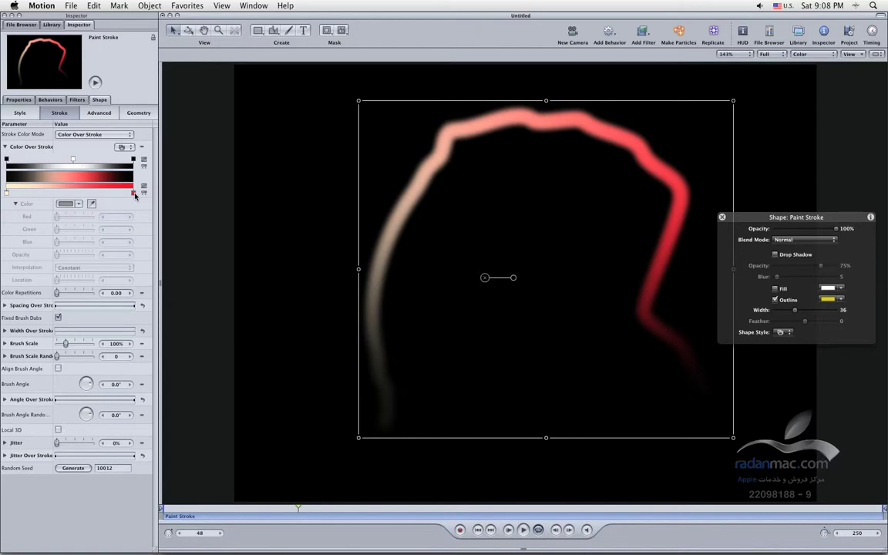
Slide the gradient's color tags along the stroke, leaving the cream tag near the start and the red tag at 95.83% location
left_click_drag(134, 195, 54, 194)
left_click(7, 193)
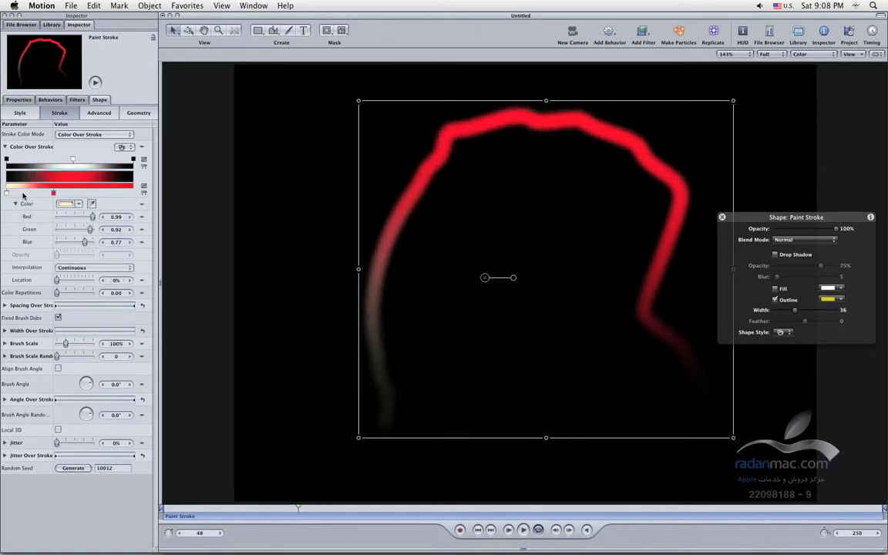
left_click(67, 195)
left_click(8, 193)
left_click(25, 196)
mouse_move(8, 194)
left_mouse_down()
mouse_move(152, 195)
mouse_move(106, 194)
mouse_move(99, 165)
mouse_move(73, 193)
mouse_move(127, 198)
left_mouse_up()
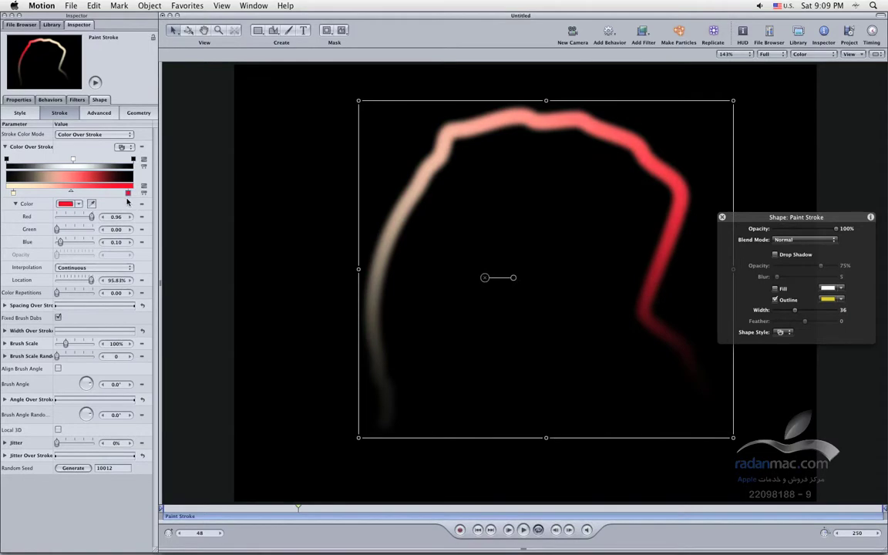
Try color repetitions of 2.90 and 5.00 on the stroke and reset the value to 0.00
left_click_drag(57, 297, 78, 297)
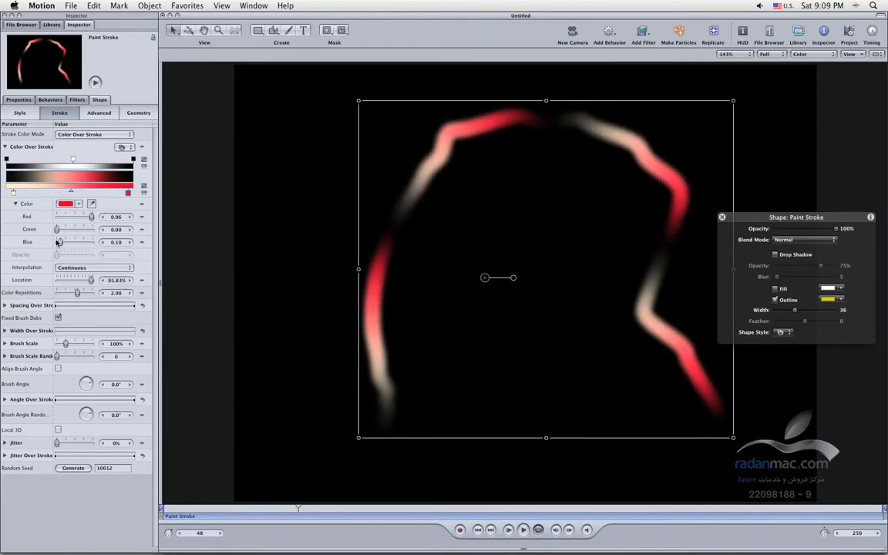
left_click_drag(78, 297, 95, 297)
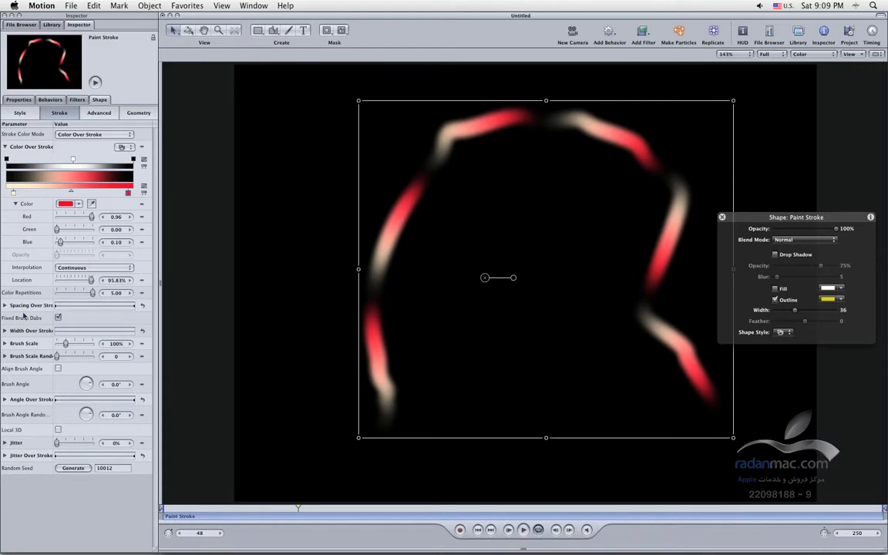
left_click_drag(103, 301, 84, 313)
Record color repetitions keyframes for the stroke, with 0.00 at frame 1 and 5.00 at frame 50
left_click_drag(278, 507, 110, 506)
left_click(460, 531)
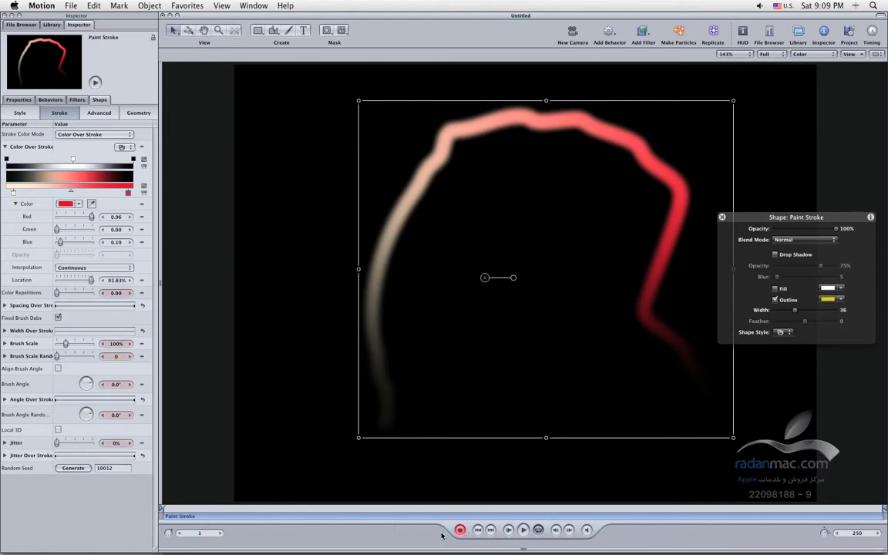
left_click_drag(55, 294, 33, 296)
left_click_drag(279, 511, 305, 510)
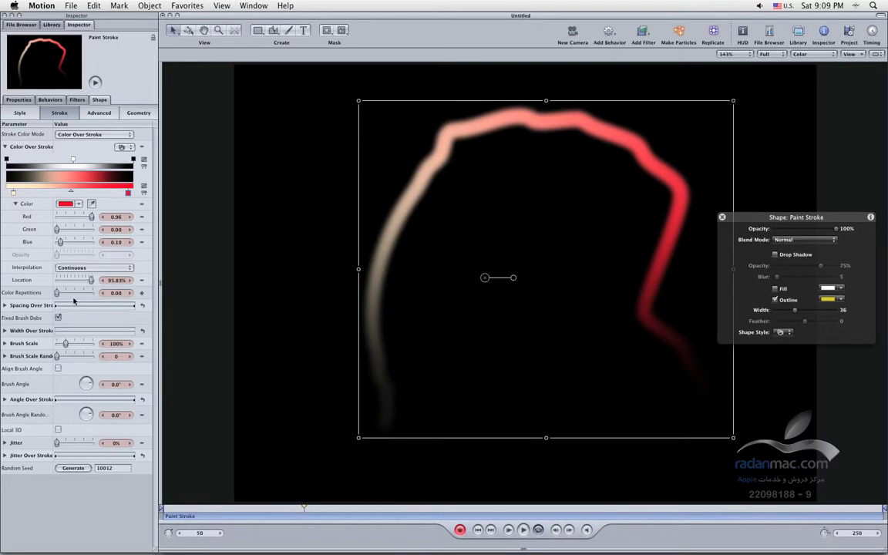
left_click_drag(85, 294, 93, 293)
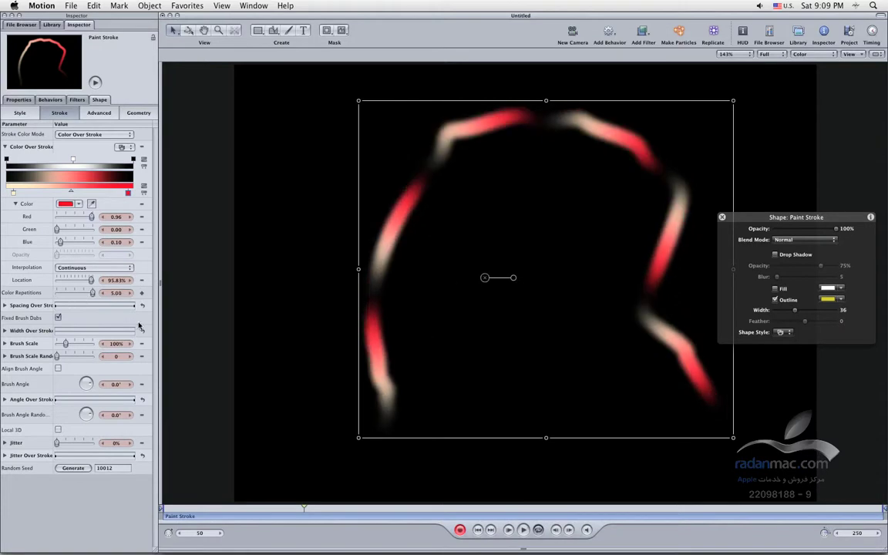
Play the color repetitions animation from the first frame and stop playback once it has run
left_click(477, 530)
left_click(523, 531)
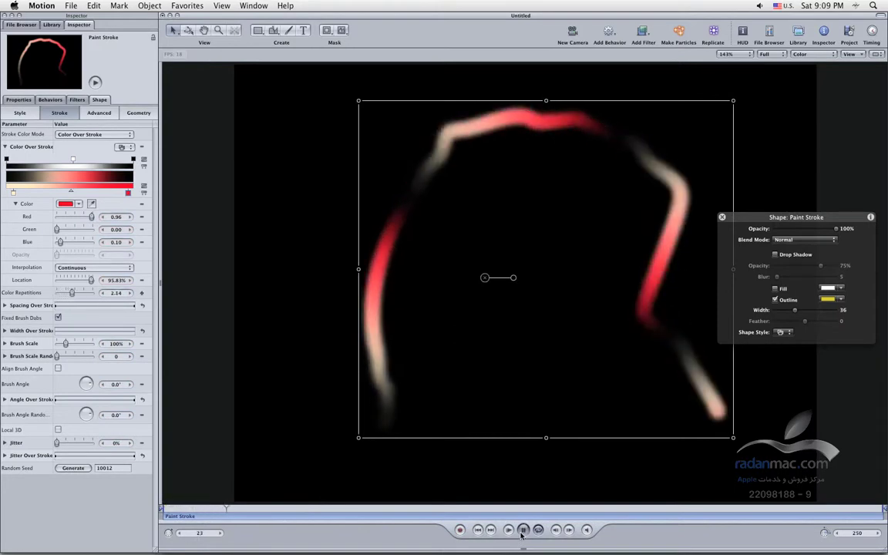
left_click(522, 531)
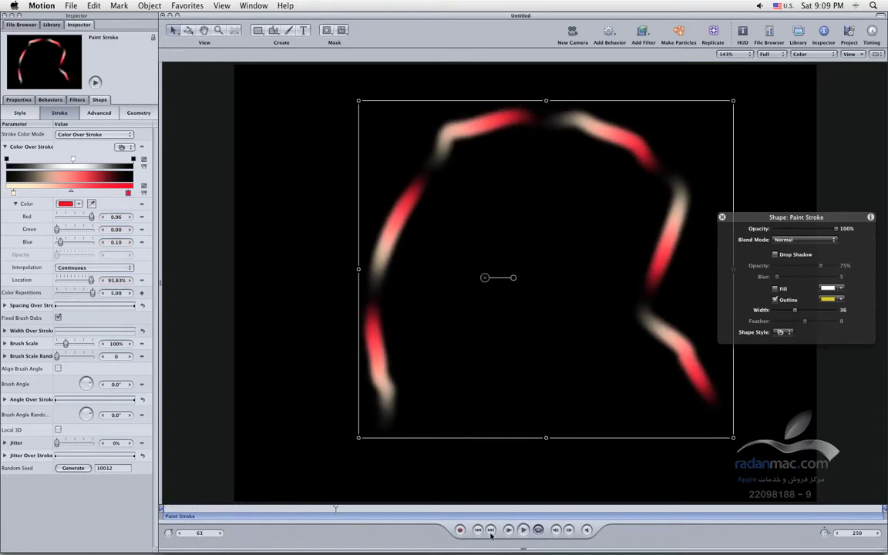
Try color repetitions of 15.00 on the stroke and return the value to 5.00
mouse_move(109, 294)
left_mouse_down()
mouse_move(136, 296)
mouse_move(104, 297)
mouse_move(127, 293)
left_mouse_up()
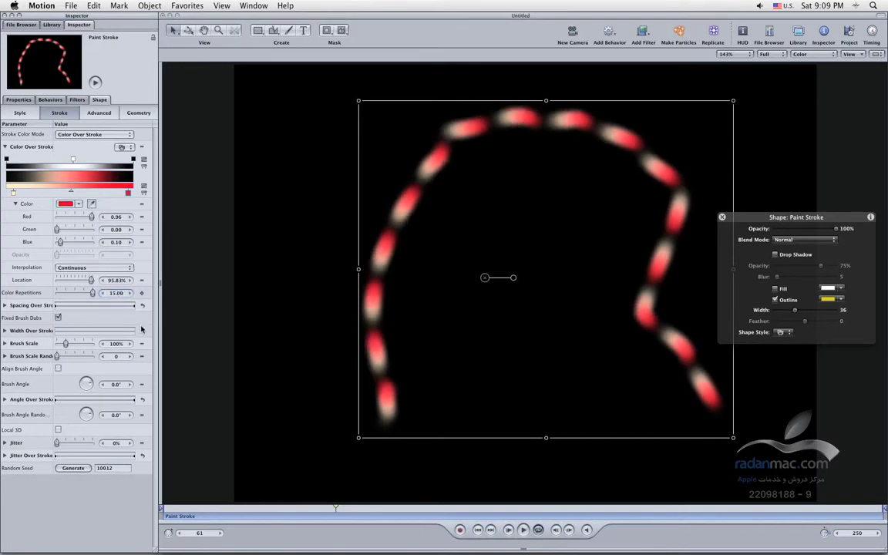
left_click(93, 293)
left_click(103, 293)
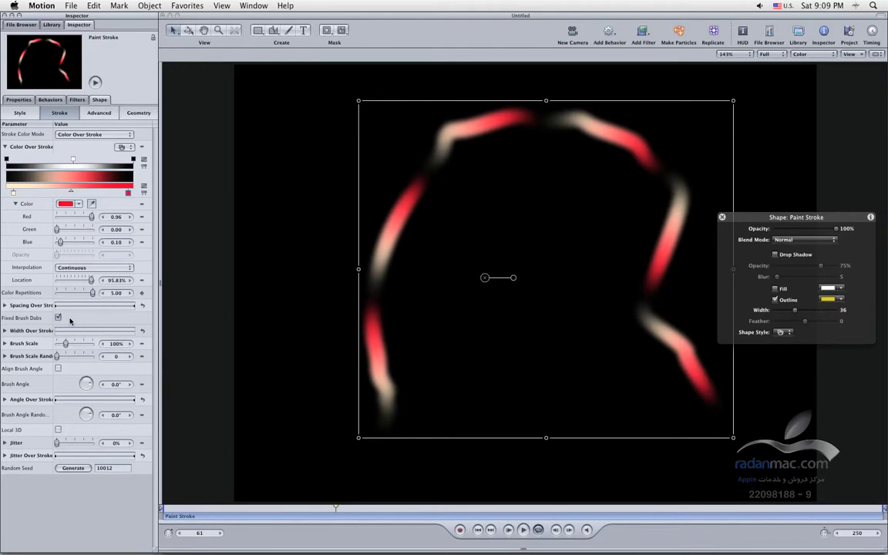